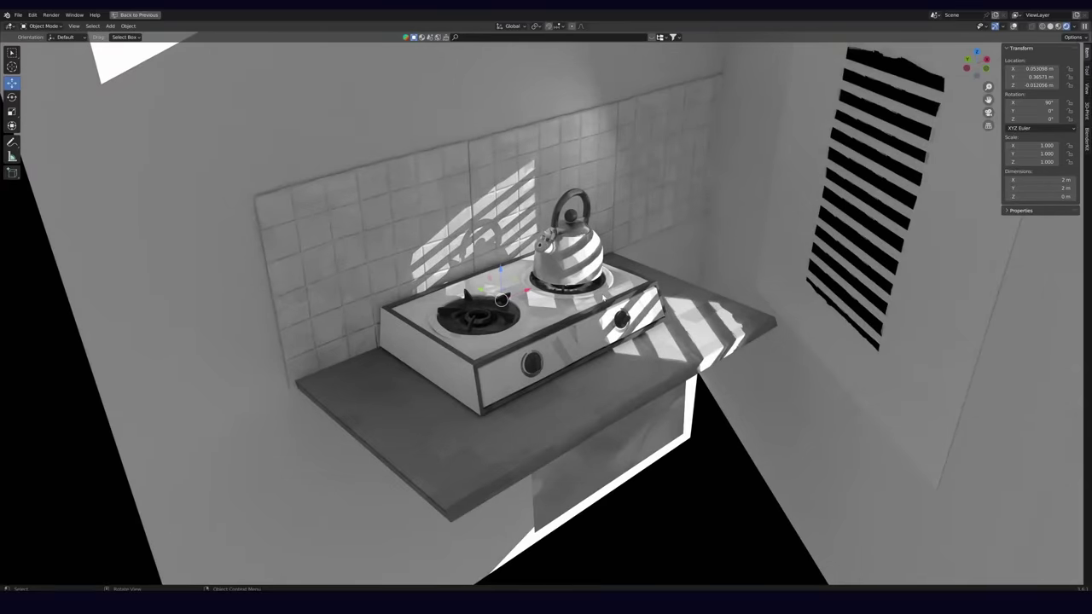
# Step: Move the normal-map image node, then paint a blue watercolour stroke across the monkey's forehead in Rebelle
pyautogui.moveTo(603, 299); pyautogui.dragTo(693, 328, button='middle')
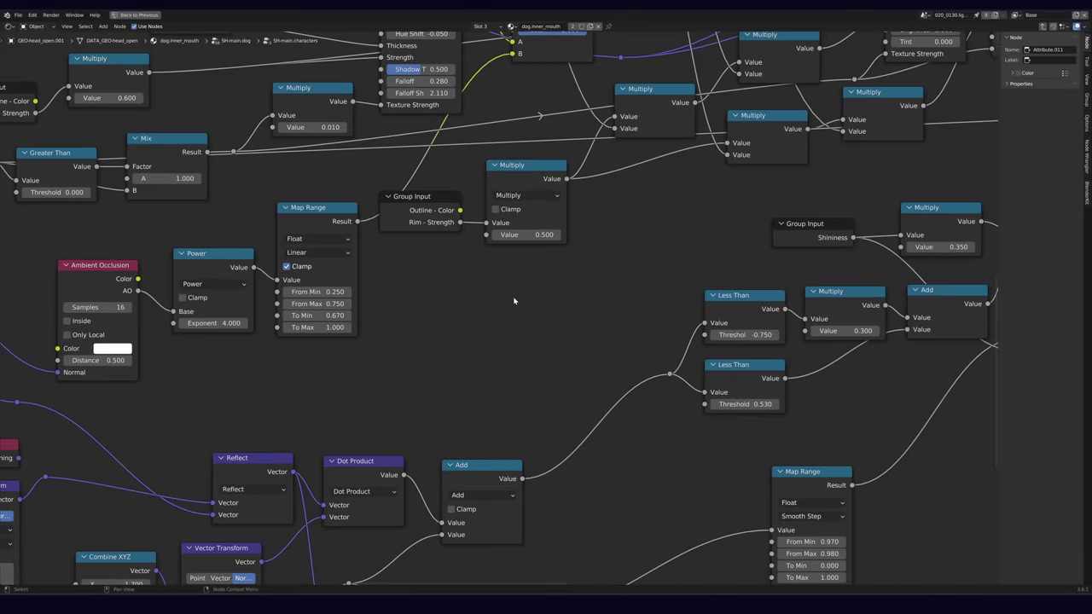
pyautogui.scroll(-12, 513, 301)
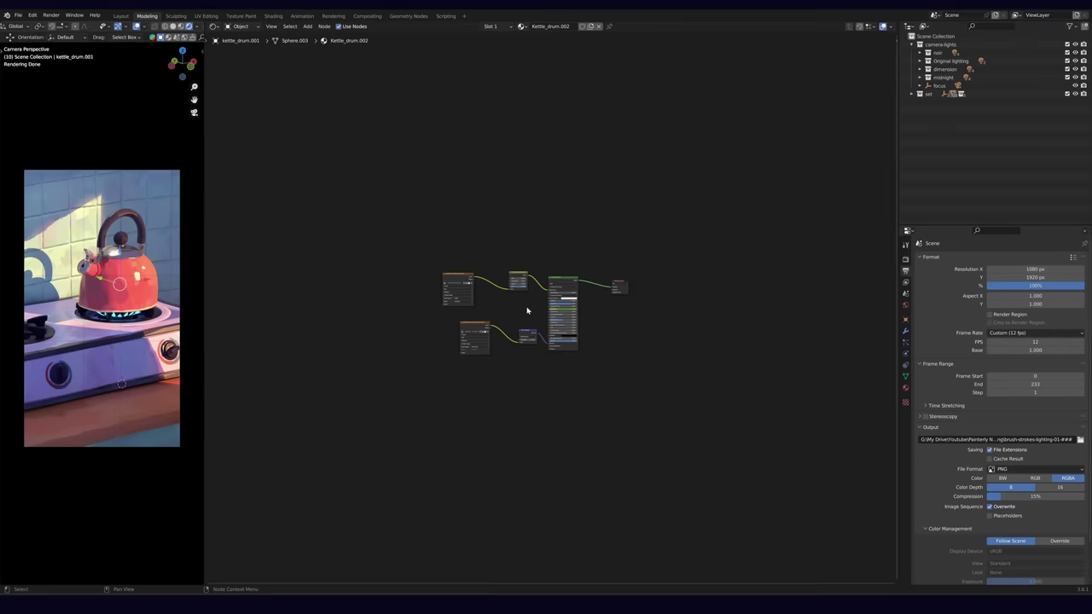
pyautogui.scroll(7, 527, 310)
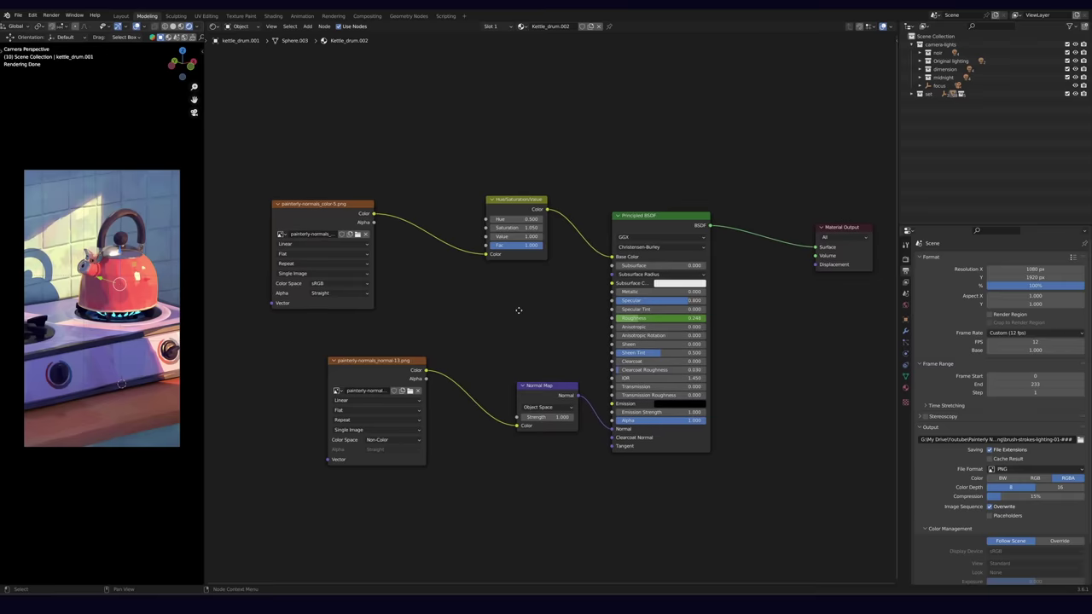
pyautogui.moveTo(371, 374); pyautogui.dragTo(386, 402)
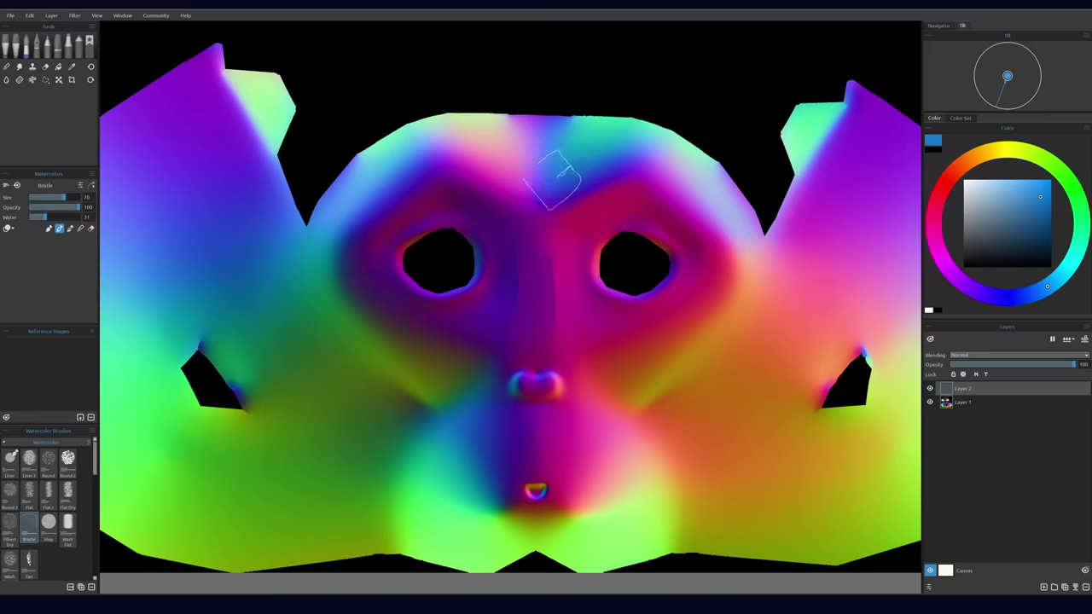
pyautogui.moveTo(624, 133); pyautogui.dragTo(553, 189)
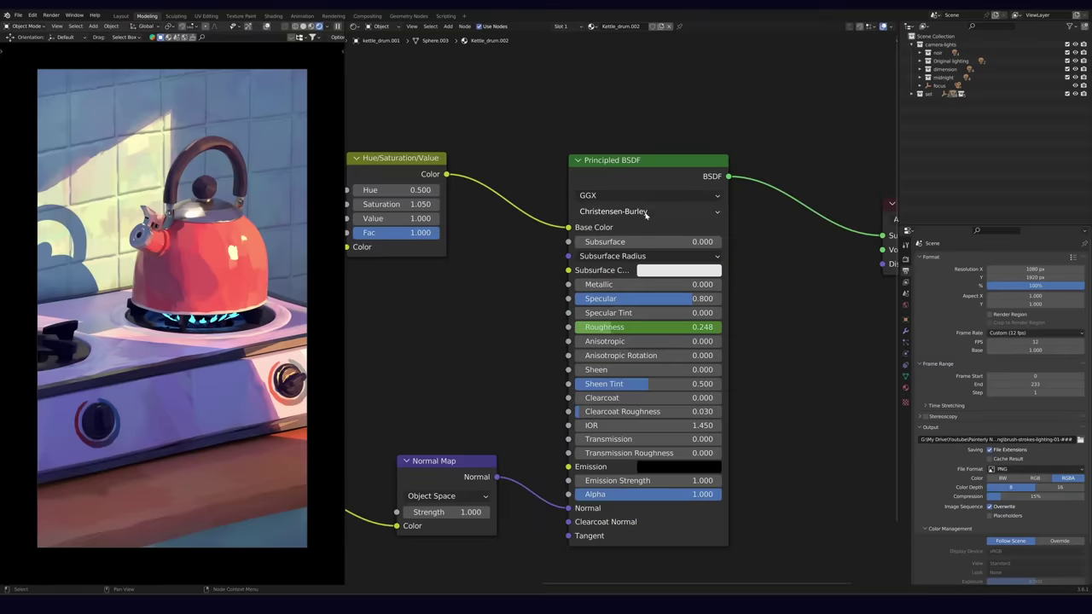
# Step: Nudge the Principled BSDF node and raise its Metallic value to 1.000
pyautogui.moveTo(644, 162)
pyautogui.mouseDown()
pyautogui.moveTo(628, 152)
pyautogui.moveTo(641, 157)
pyautogui.mouseUp()
pyautogui.moveTo(597, 278); pyautogui.dragTo(751, 278)
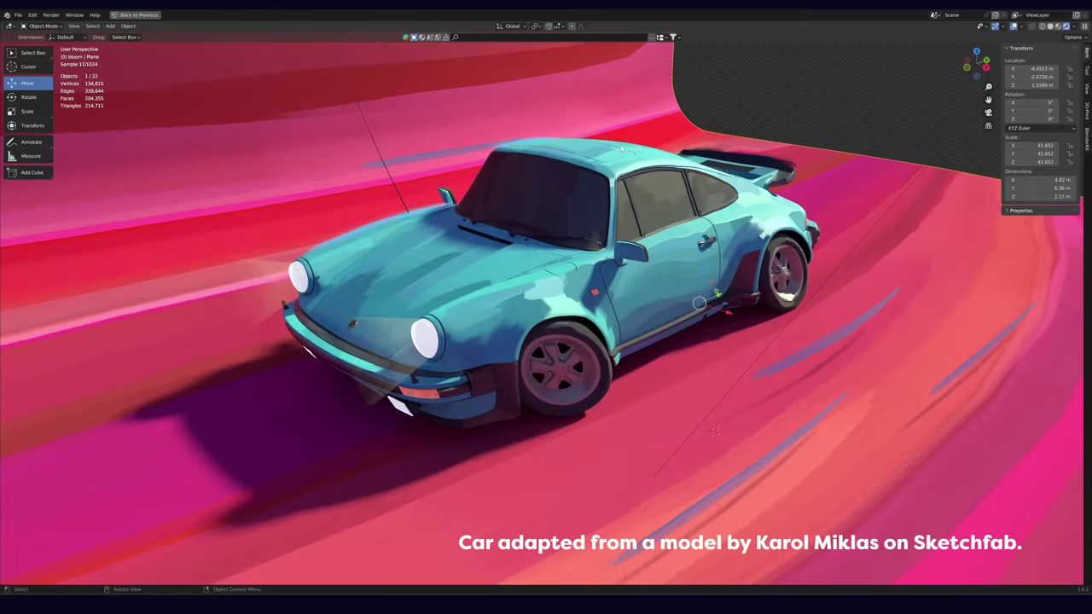
pyautogui.moveTo(628, 143); pyautogui.dragTo(629, 162, button='middle')
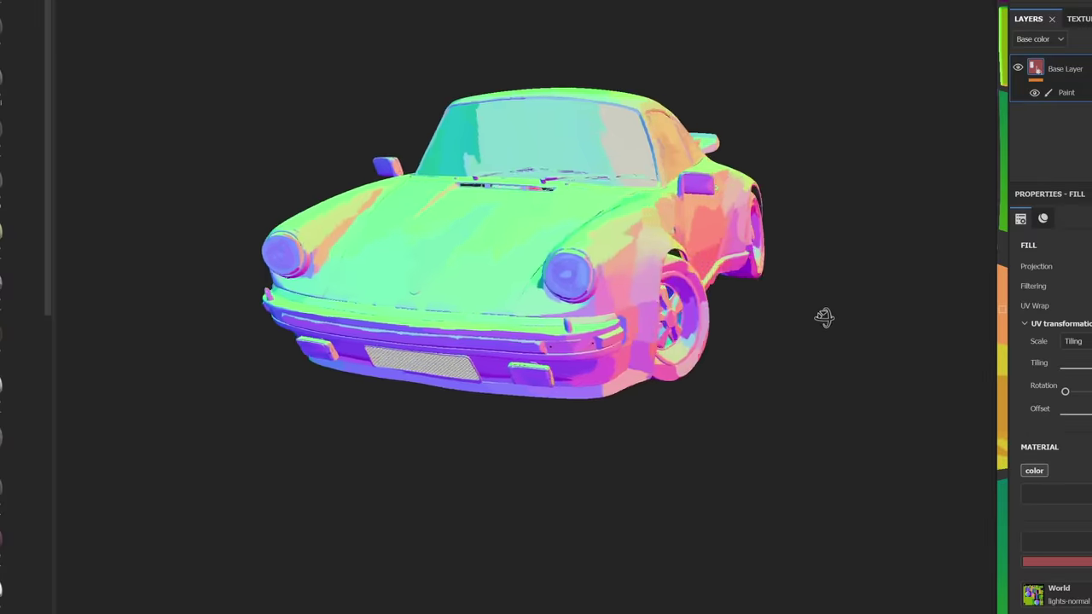
pyautogui.moveTo(821, 313)
pyautogui.mouseDown()
pyautogui.moveTo(667, 325)
pyautogui.moveTo(753, 341)
pyautogui.moveTo(661, 320)
pyautogui.moveTo(634, 448)
pyautogui.moveTo(628, 337)
pyautogui.moveTo(639, 368)
pyautogui.moveTo(699, 365)
pyautogui.moveTo(779, 338)
pyautogui.moveTo(769, 341)
pyautogui.mouseUp()
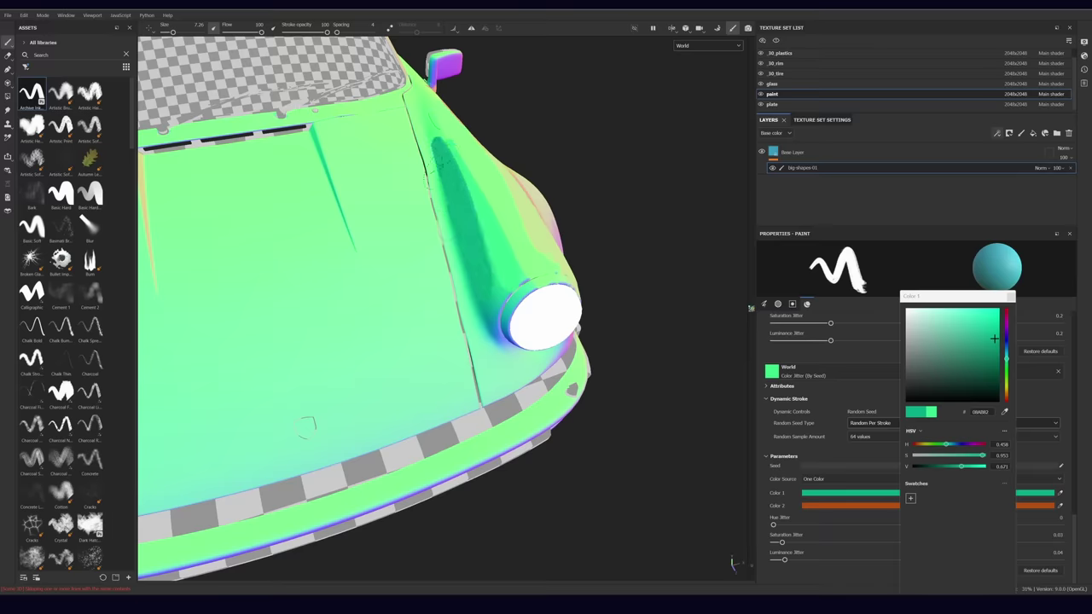
# Step: Sample the headlight rim's blue and paint a blue stroke along the headlight rim
pyautogui.keyDown('alt'); pyautogui.moveTo(308, 424); pyautogui.dragTo(564, 121); pyautogui.keyUp('alt')
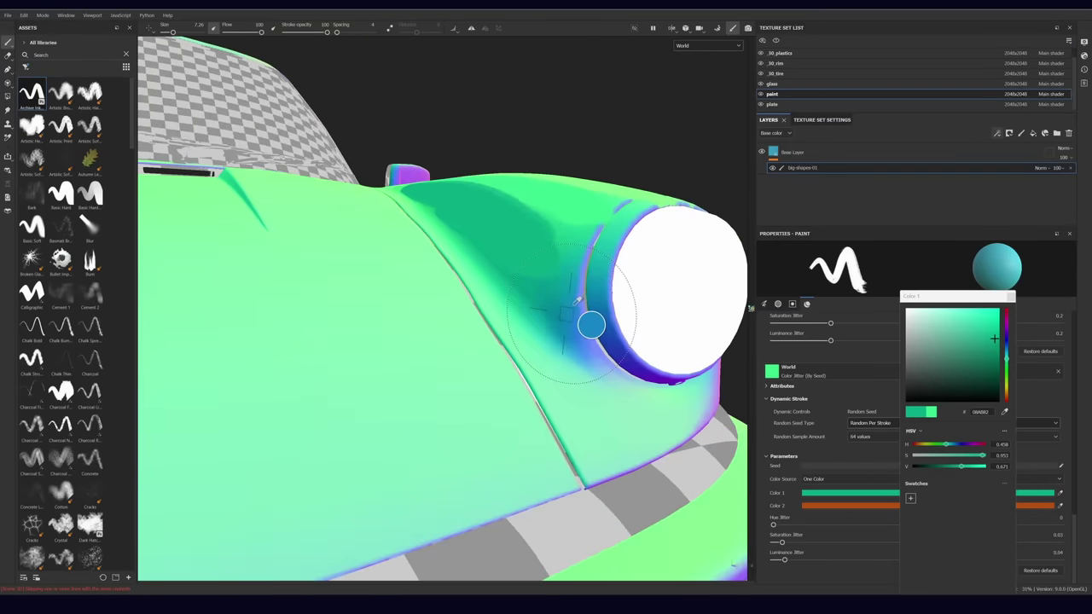
pyautogui.click(587, 320)
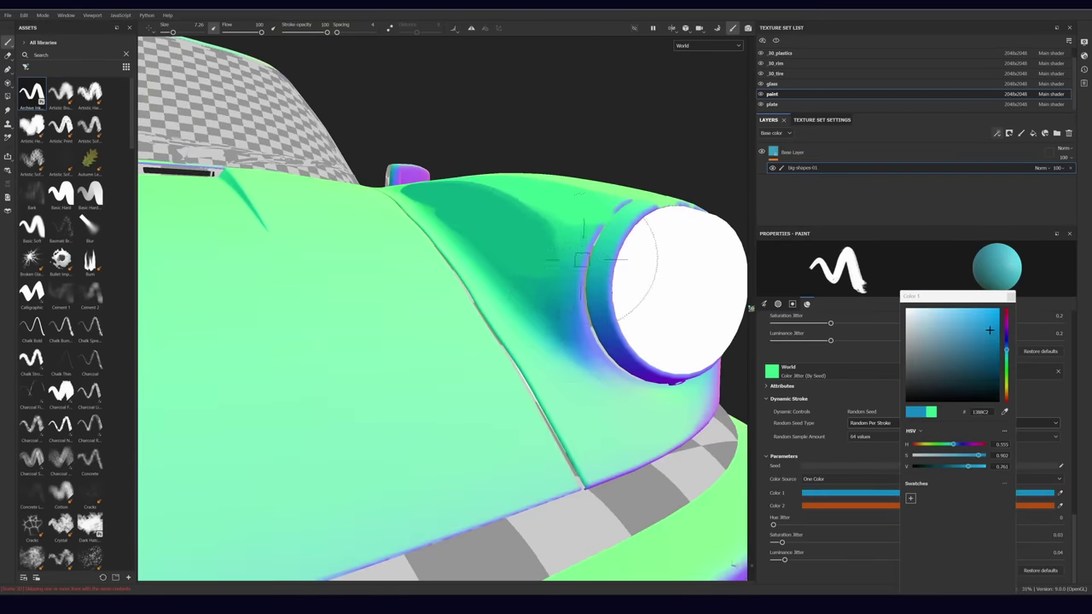
pyautogui.moveTo(585, 227); pyautogui.dragTo(566, 376)
pyautogui.hotkey('ctrl', 'z')
pyautogui.moveTo(588, 209); pyautogui.dragTo(580, 351)
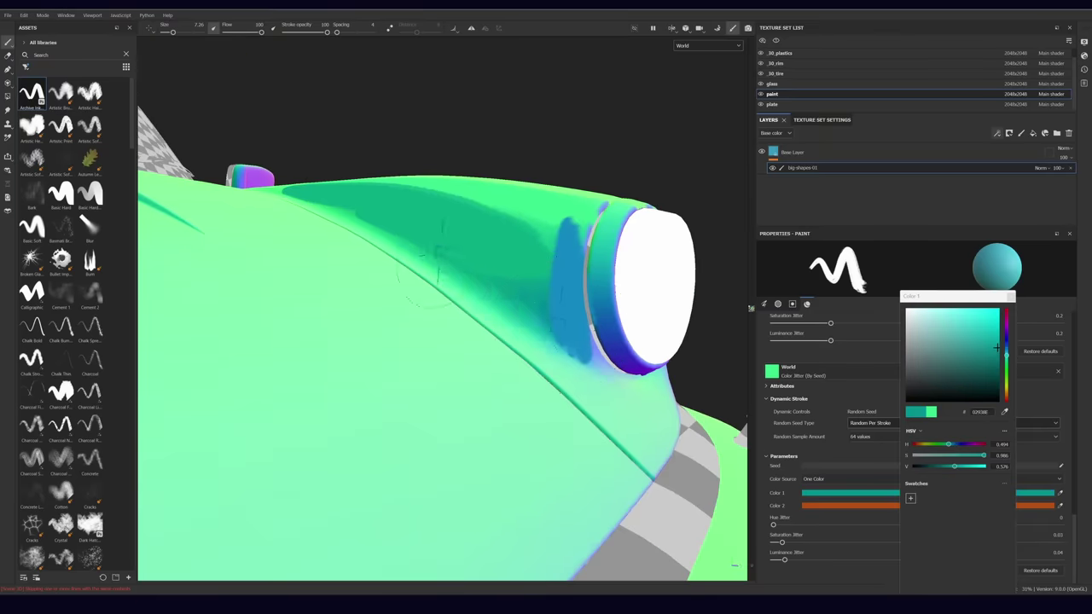
# Step: Paint a teal stroke across the car's fender, redoing it until it sits right
pyautogui.moveTo(418, 240)
pyautogui.mouseDown()
pyautogui.moveTo(463, 302)
pyautogui.moveTo(543, 344)
pyautogui.mouseUp()
pyautogui.hotkey('ctrl', 'z')
pyautogui.moveTo(414, 244); pyautogui.dragTo(543, 320)
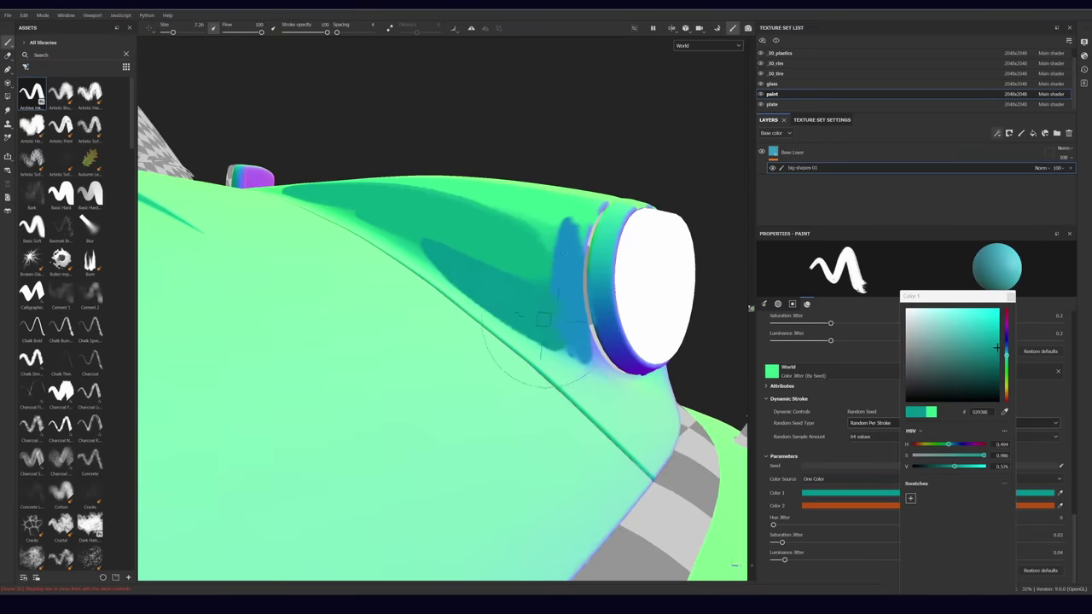
pyautogui.hotkey('ctrl', 'z')
pyautogui.moveTo(418, 243); pyautogui.dragTo(543, 335)
pyautogui.keyDown('alt'); pyautogui.moveTo(628, 256); pyautogui.dragTo(525, 246); pyautogui.keyUp('alt')
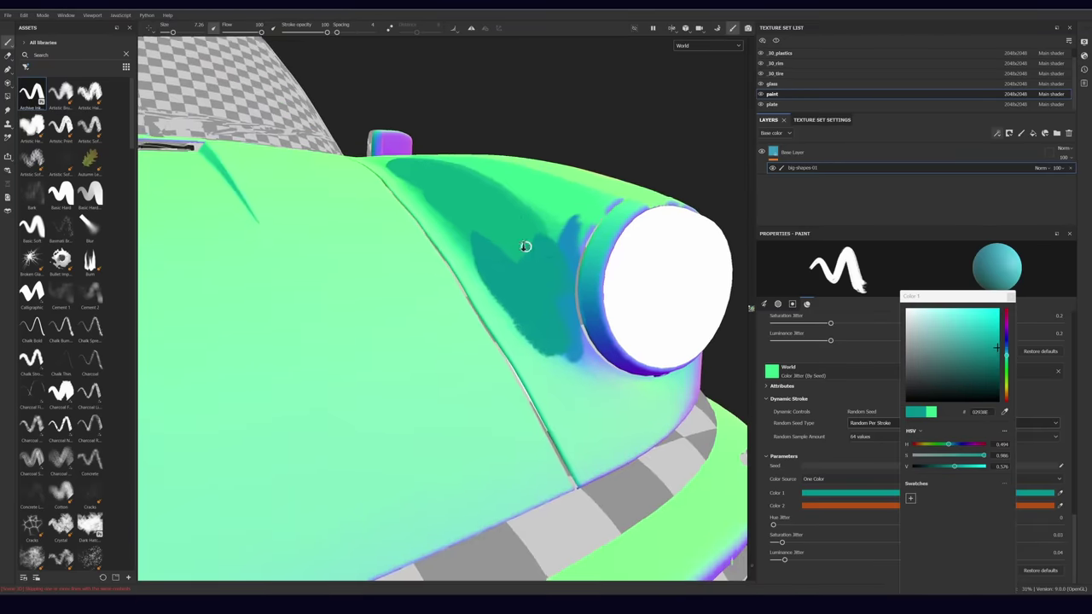
pyautogui.scroll(-5, 526, 246)
pyautogui.keyDown('alt'); pyautogui.moveTo(418, 74); pyautogui.dragTo(389, 307); pyautogui.keyUp('alt')
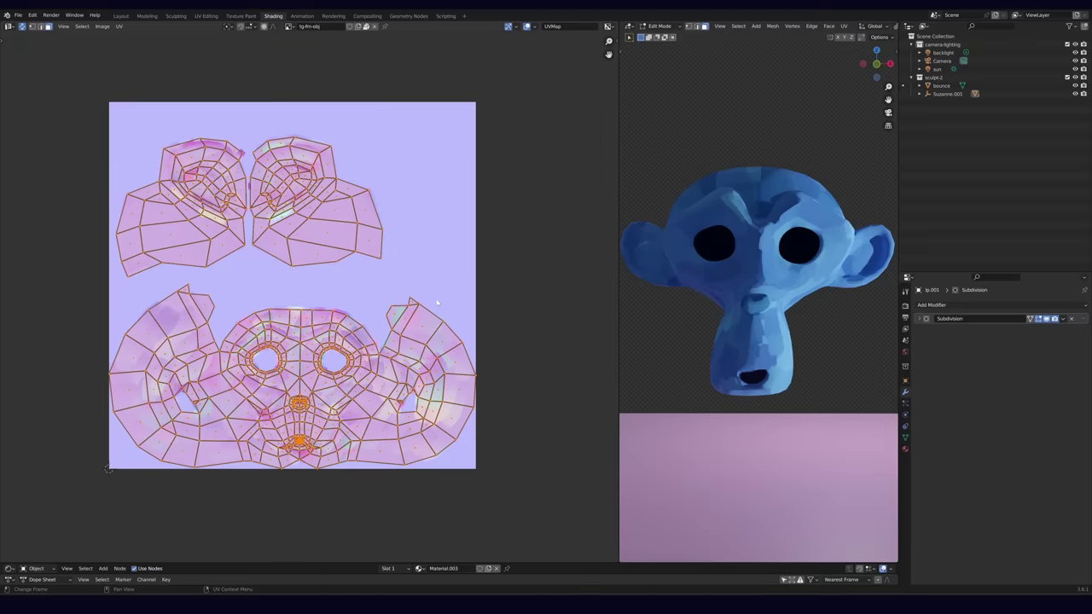
# Step: Grab the selected UV islands with G and reposition them within the UV square
pyautogui.press('g')
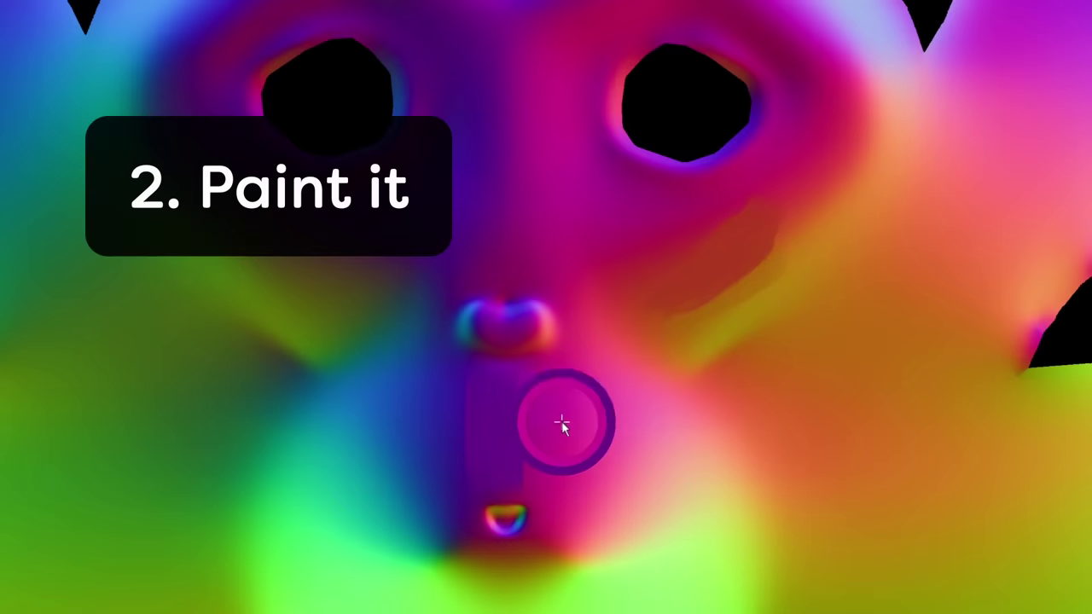
# Step: Switch the Normal Map node's space to Object Space and reposition the node, amid small paint touch-ups
pyautogui.moveTo(563, 421)
pyautogui.mouseDown()
pyautogui.moveTo(562, 394)
pyautogui.moveTo(559, 484)
pyautogui.moveTo(565, 416)
pyautogui.moveTo(537, 423)
pyautogui.moveTo(529, 395)
pyautogui.mouseUp()
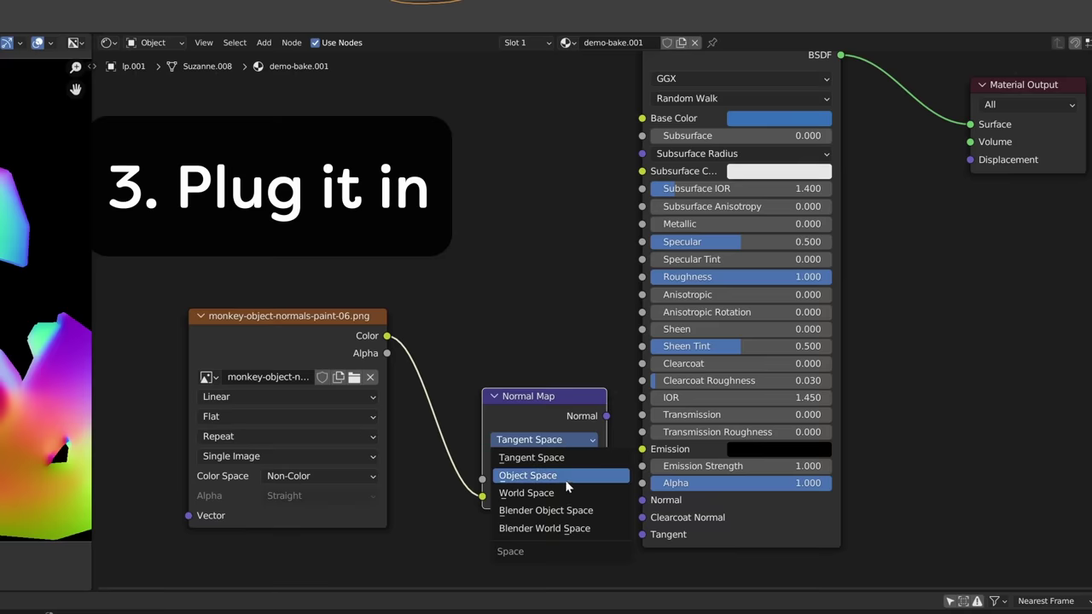
pyautogui.click(566, 480)
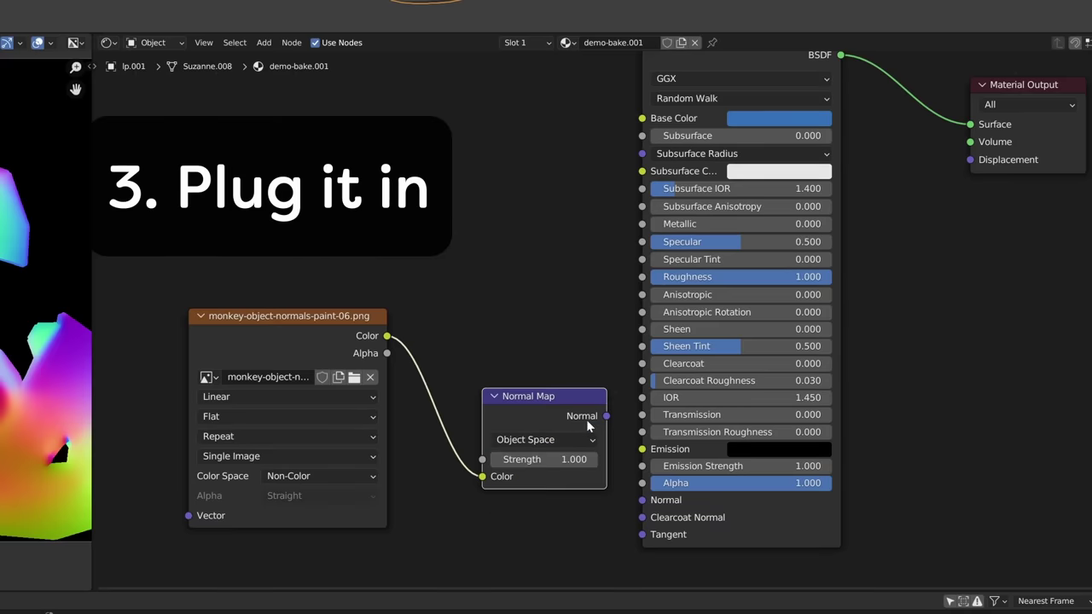
pyautogui.moveTo(556, 414); pyautogui.dragTo(536, 429)
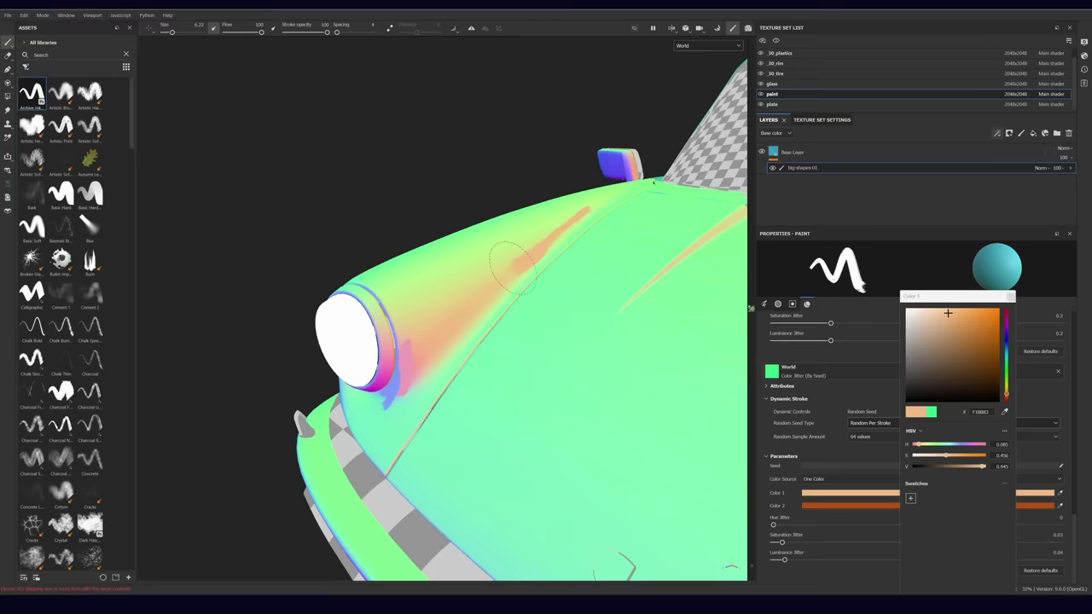
pyautogui.moveTo(514, 267); pyautogui.dragTo(445, 352)
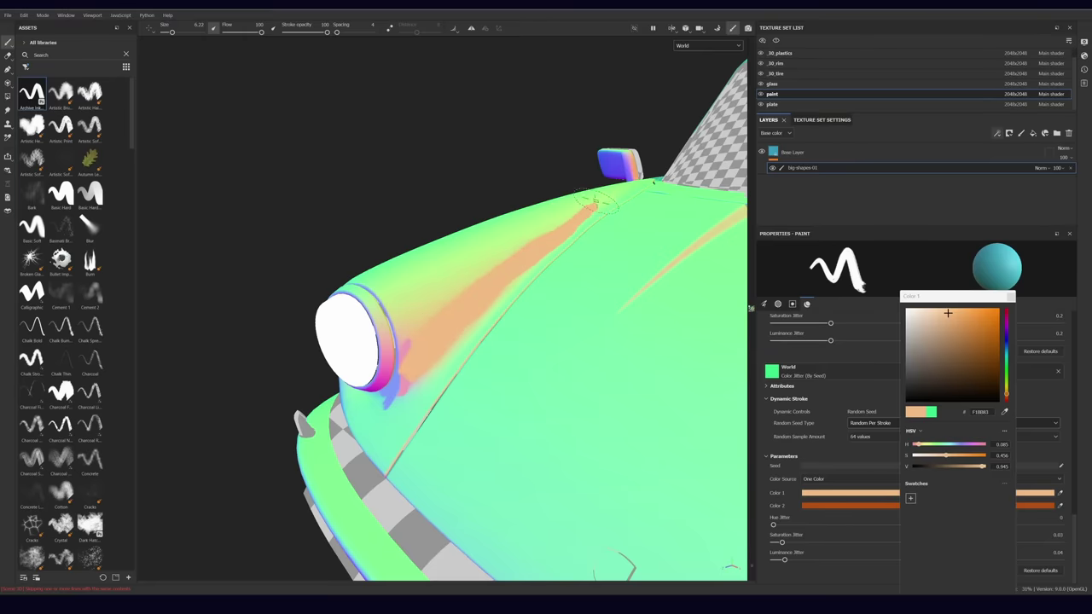
pyautogui.moveTo(597, 202)
pyautogui.keyDown('alt'); pyautogui.mouseDown()
pyautogui.moveTo(557, 302)
pyautogui.moveTo(619, 285)
pyautogui.mouseUp(); pyautogui.keyUp('alt')
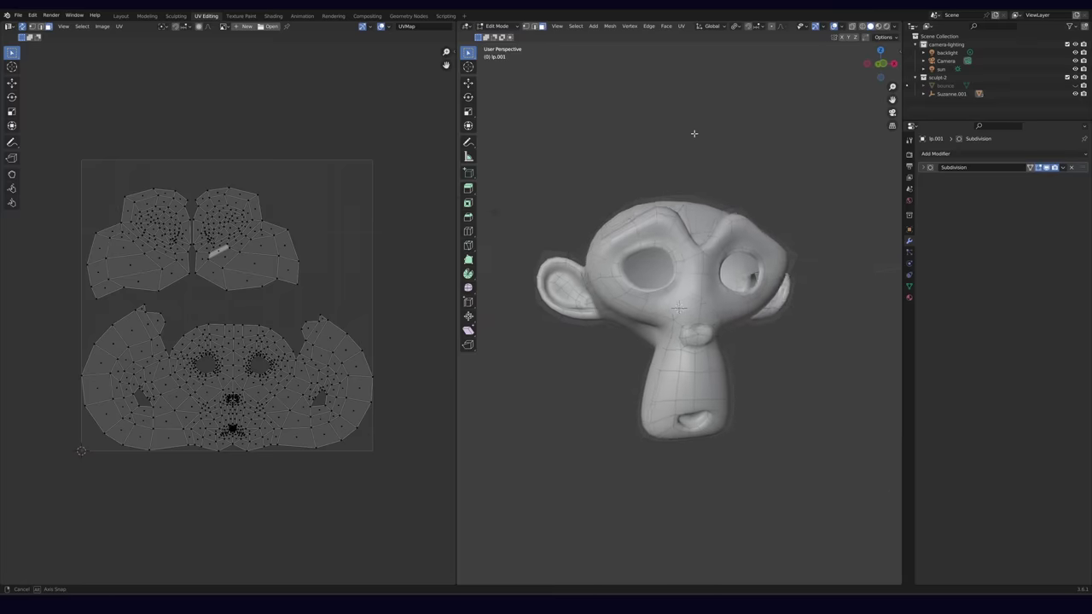
# Step: In the Shading workspace, add an Image Texture node left of the shader
pyautogui.moveTo(694, 133); pyautogui.dragTo(711, 146, button='middle')
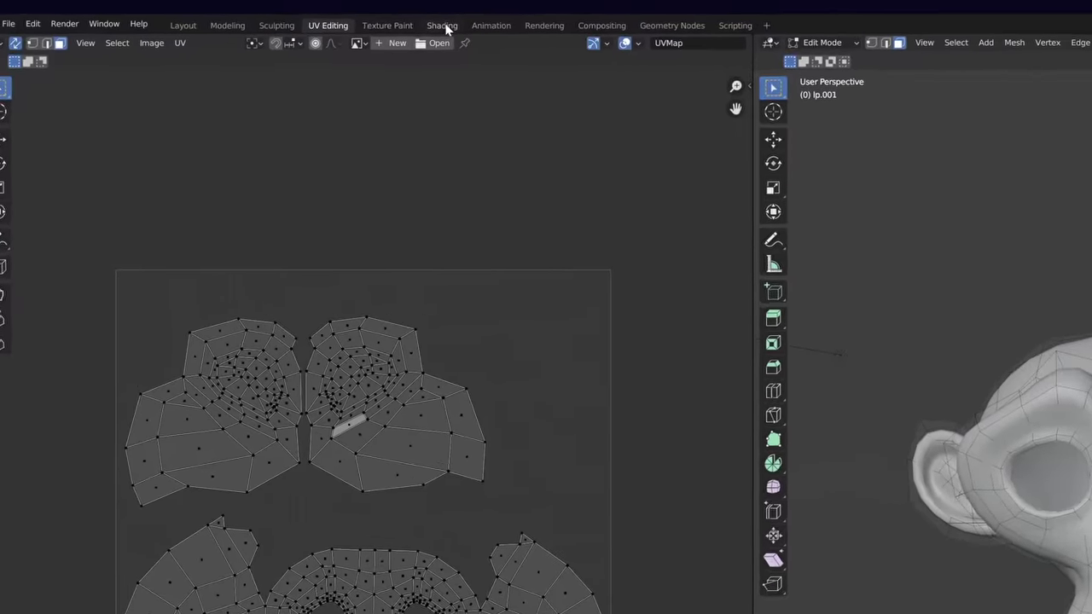
pyautogui.click(445, 26)
pyautogui.hotkey('shift', 'a')
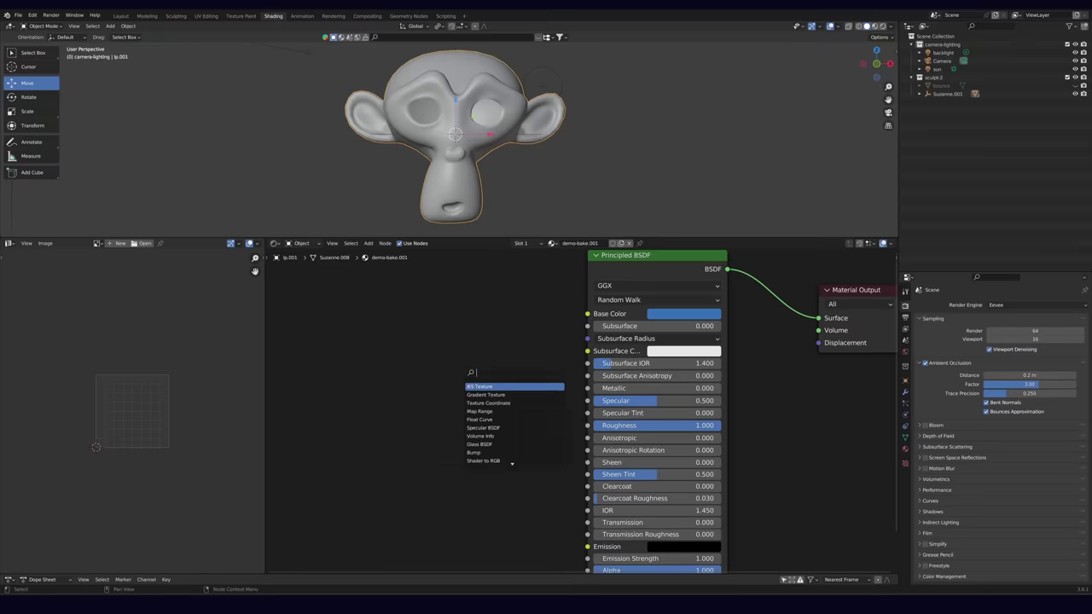
pyautogui.write('image')
pyautogui.press('Return')
pyautogui.click(483, 394)
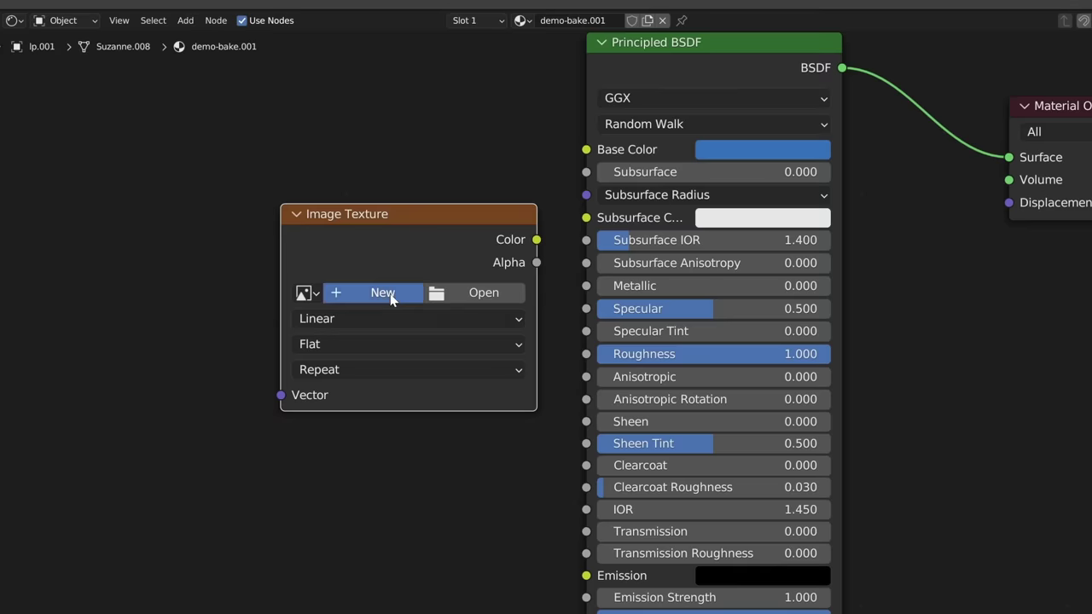
# Step: Create a new 2048 × 2048 blank image named normals in the node
pyautogui.click(390, 294)
pyautogui.click(409, 320)
pyautogui.write('normals')
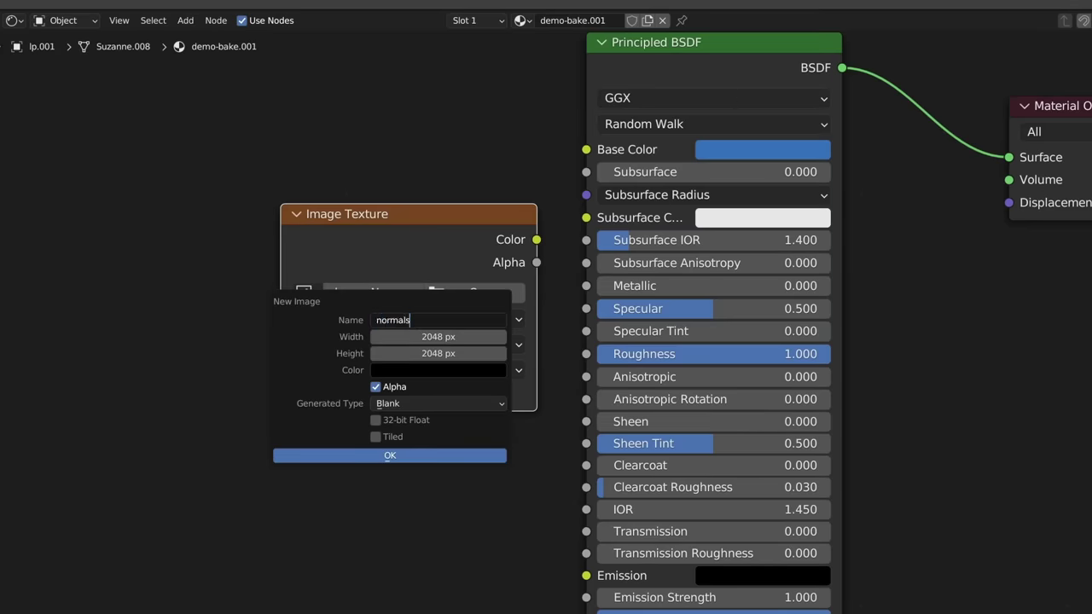
pyautogui.press('Return')
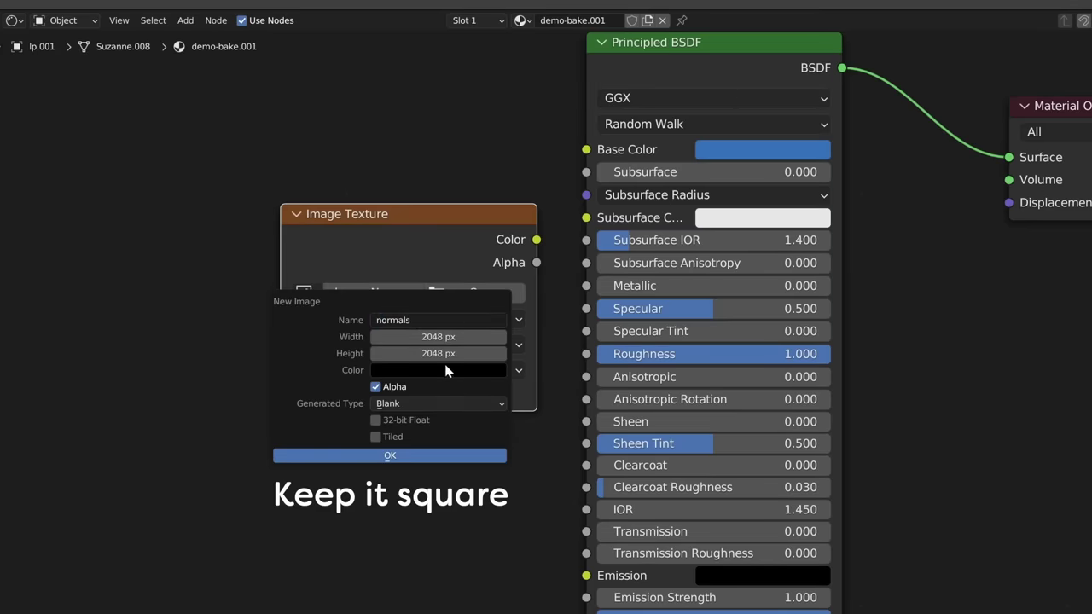
pyautogui.click(430, 455)
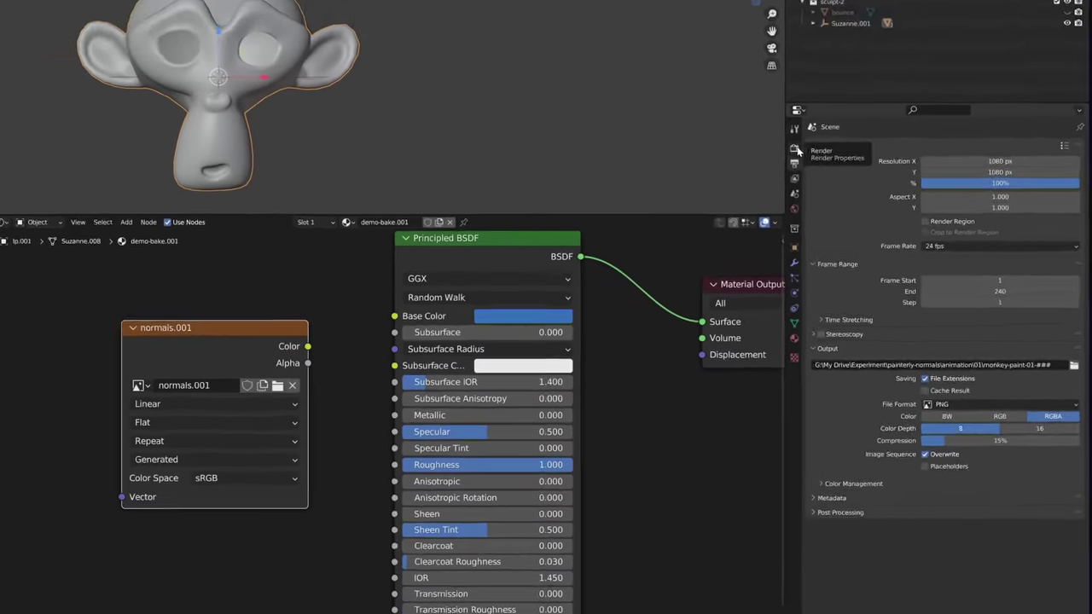
# Step: Switch the render engine to Cycles in Render Properties
pyautogui.click(871, 189)
pyautogui.click(861, 90)
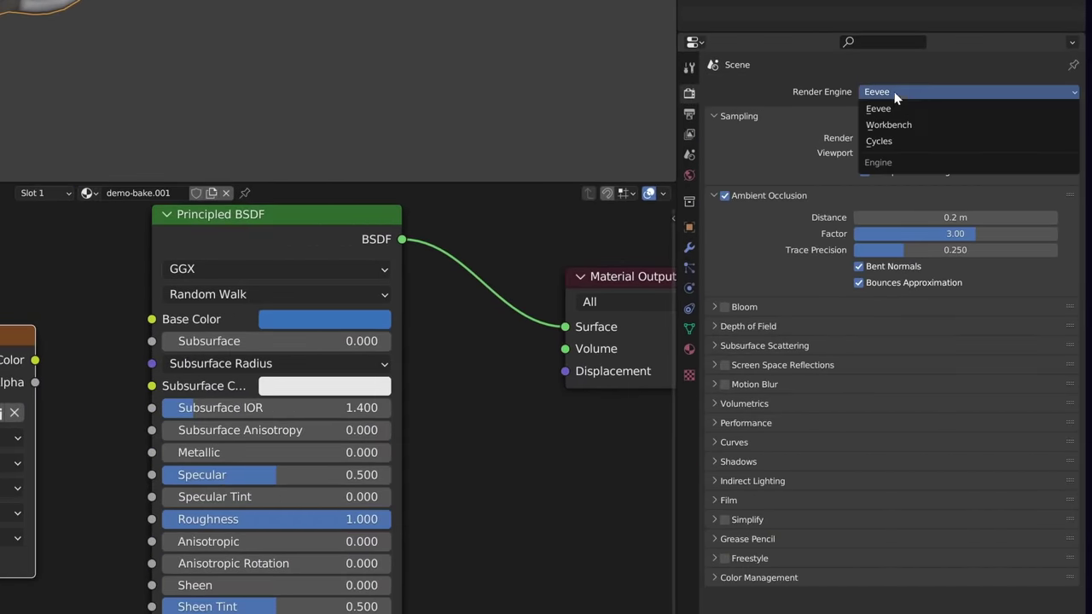
pyautogui.click(896, 141)
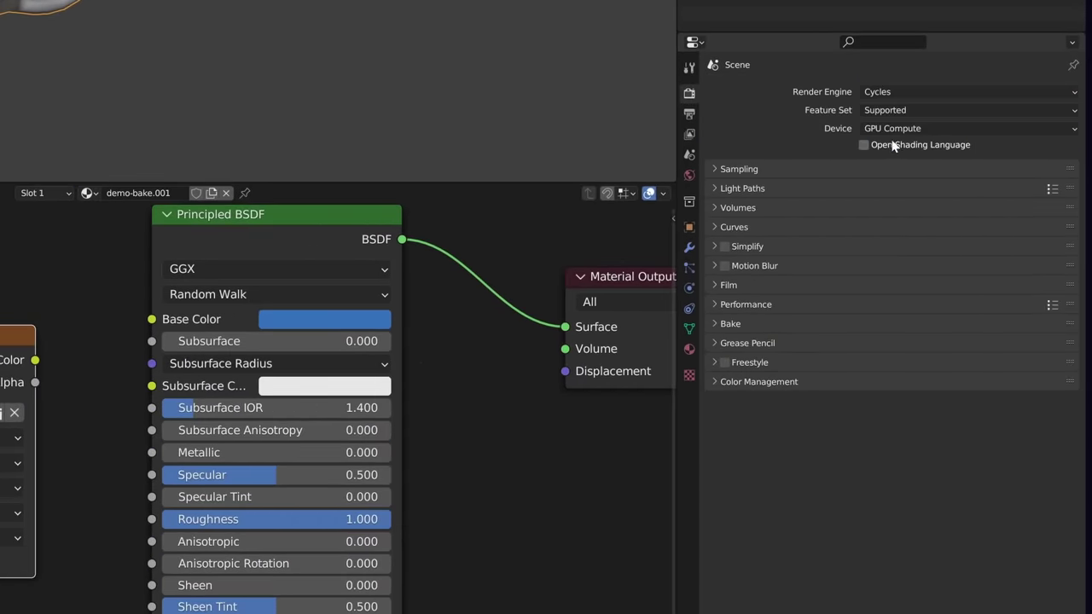
# Step: Set Bake Type to Normal with Object space, and bake the monkey's normal map
pyautogui.click(731, 324)
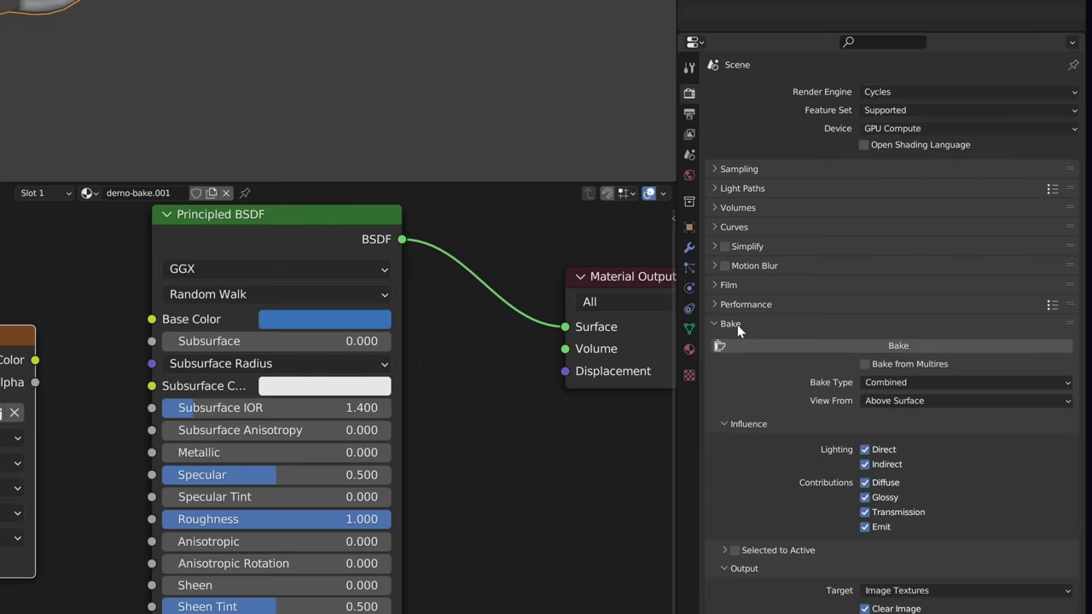
pyautogui.click(1024, 381)
pyautogui.click(993, 460)
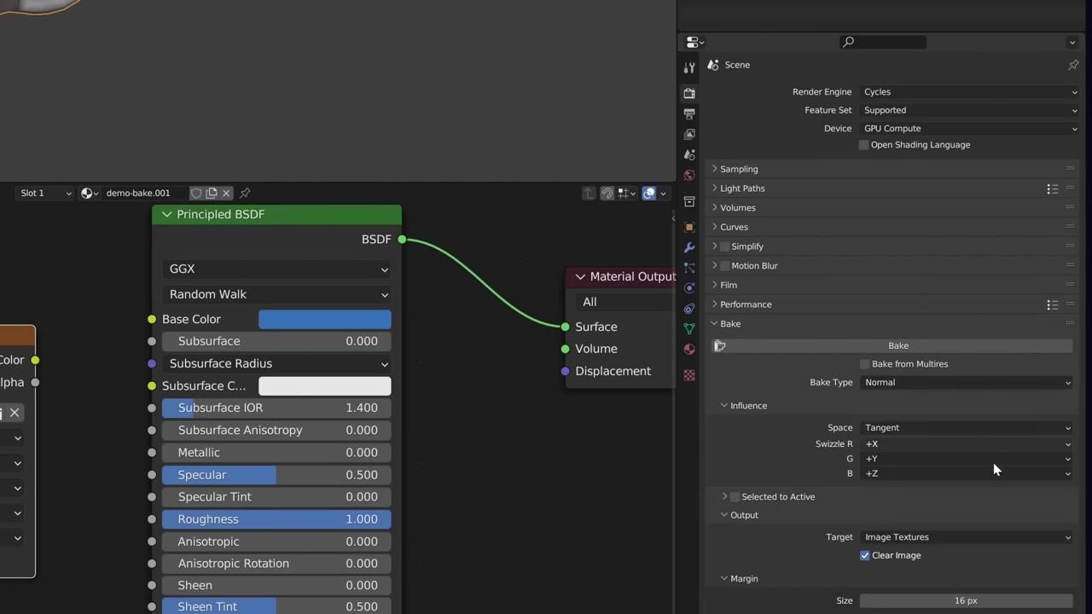
pyautogui.click(990, 428)
pyautogui.click(985, 445)
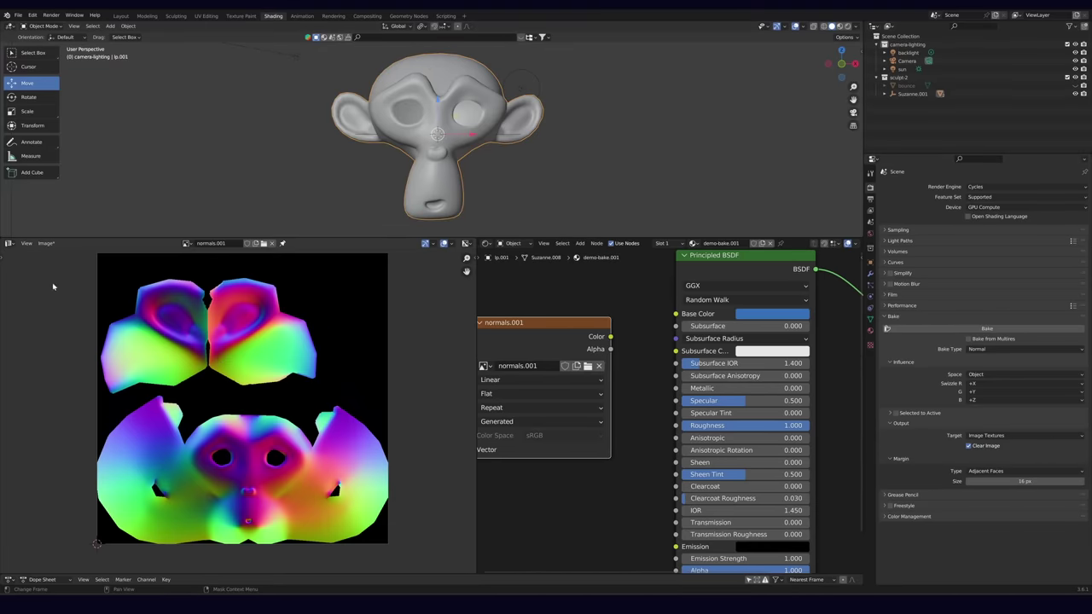
pyautogui.click(46, 243)
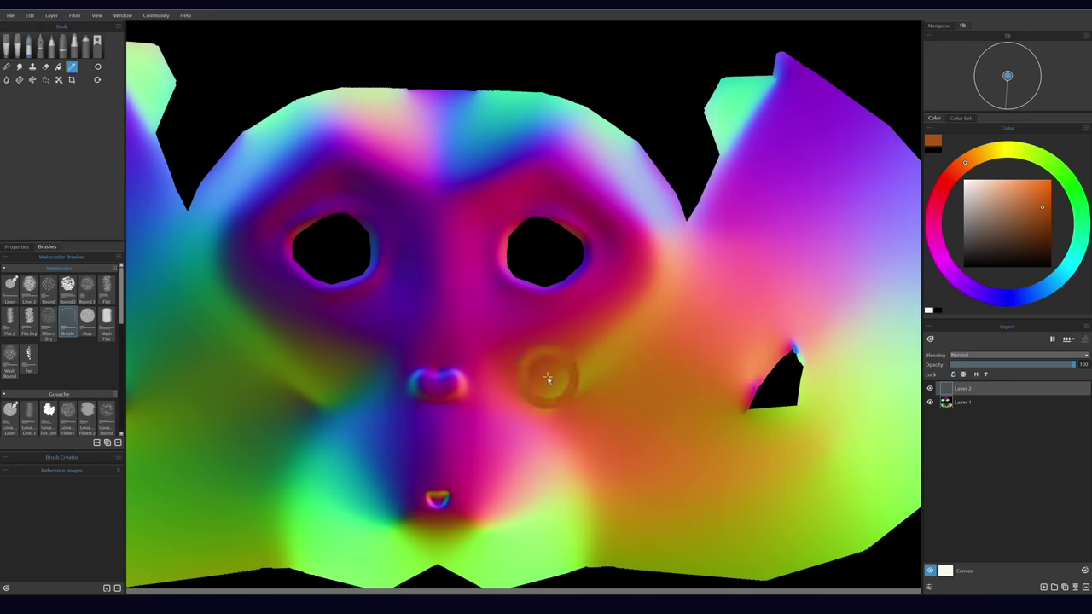
# Step: Sample red, purple and magenta colours from the monkey's normal map
pyautogui.click(553, 379)
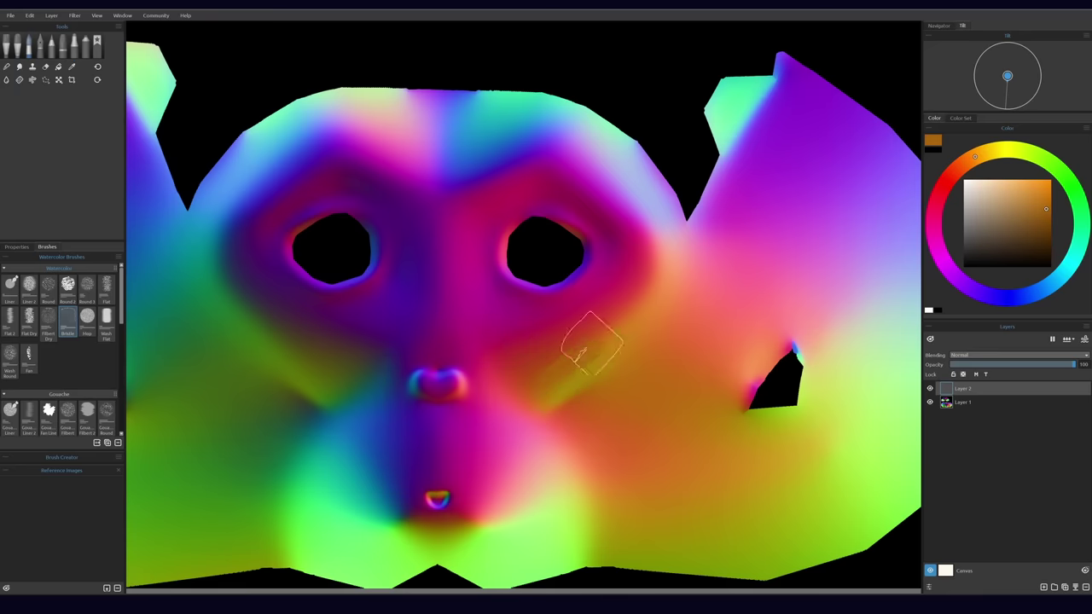
pyautogui.click(543, 354)
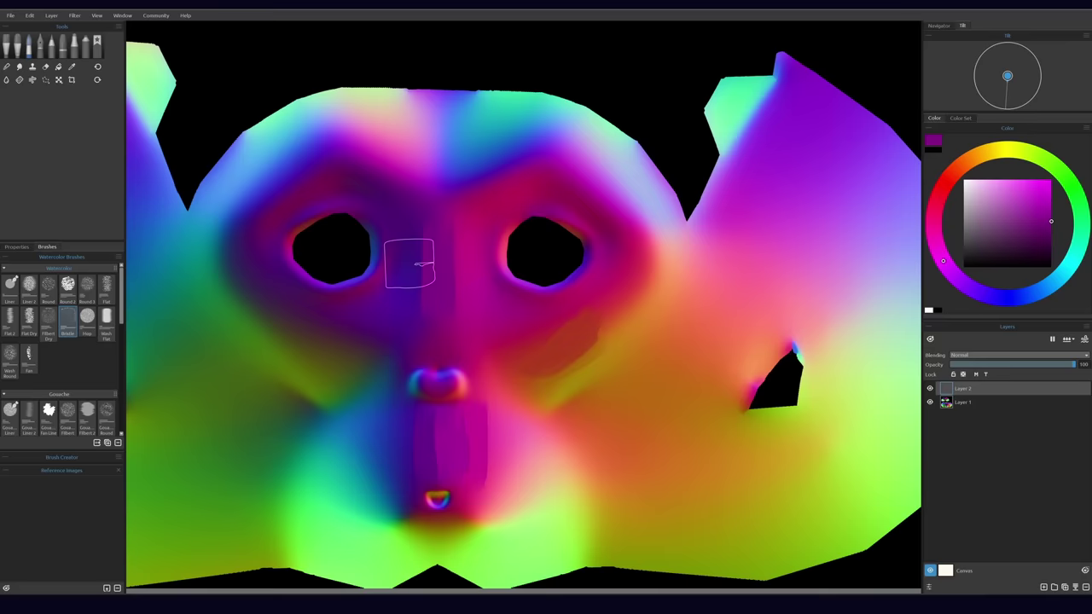
pyautogui.press('i')
pyautogui.click(412, 263)
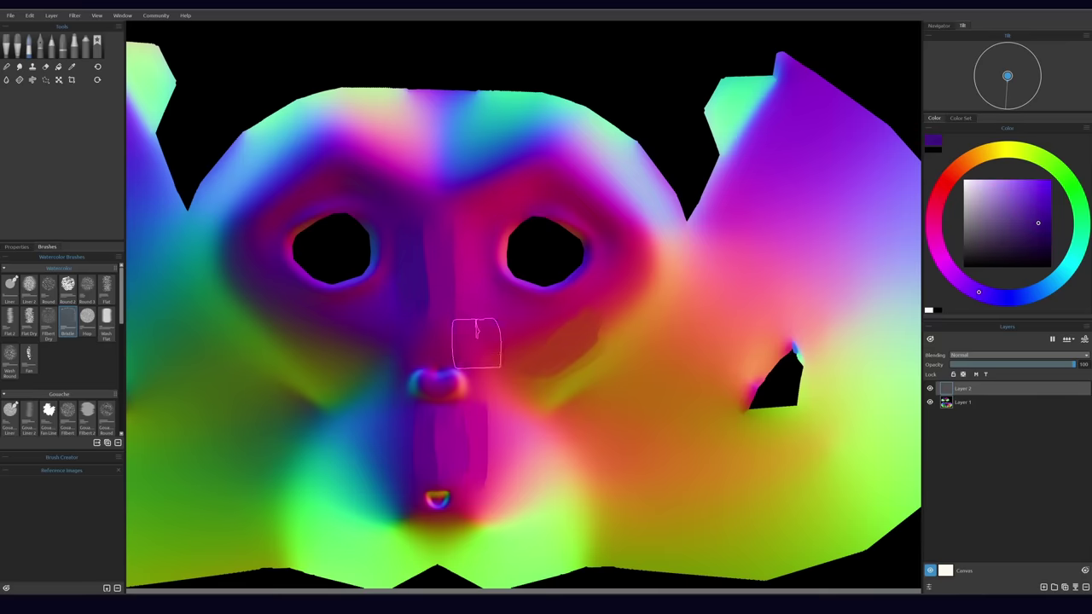
pyautogui.click(444, 350)
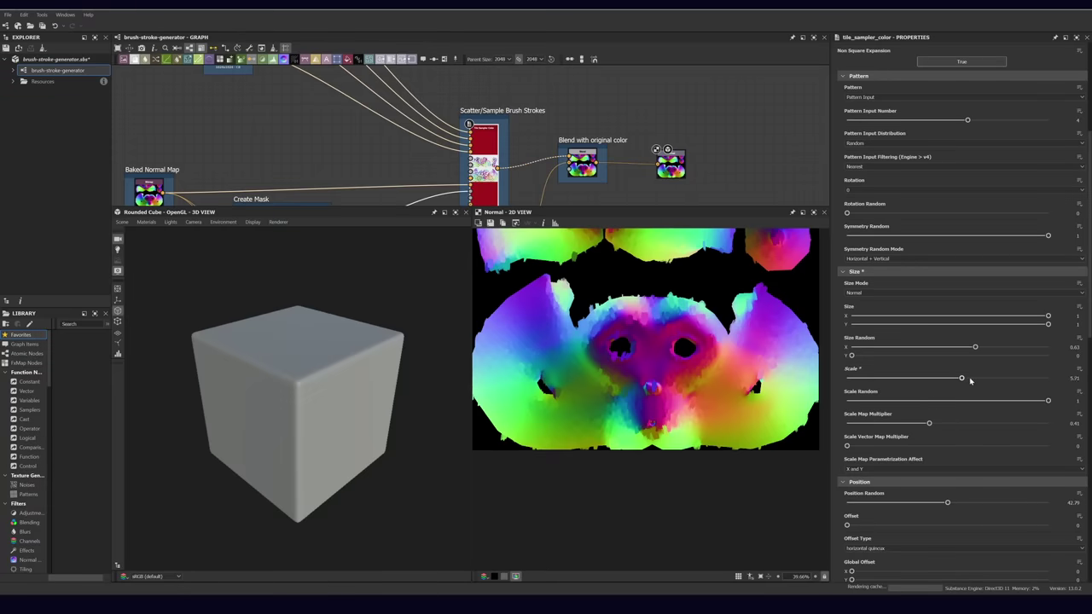
# Step: Enlarge the watercolour brush strokes and randomise their rotation
pyautogui.moveTo(970, 381); pyautogui.dragTo(1036, 379)
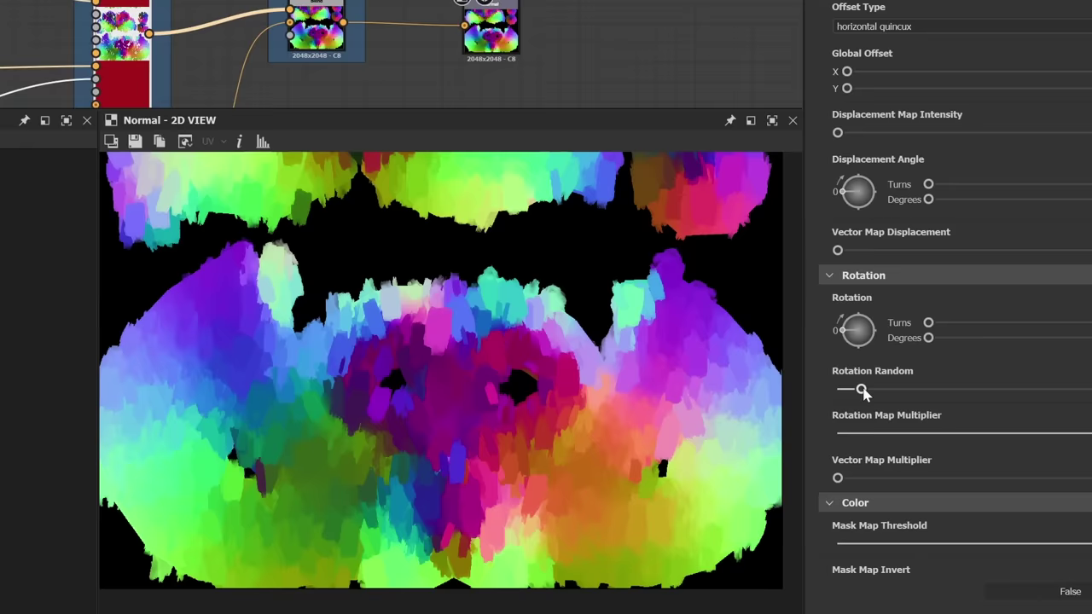
pyautogui.moveTo(859, 346)
pyautogui.mouseDown()
pyautogui.moveTo(880, 349)
pyautogui.moveTo(862, 348)
pyautogui.mouseUp()
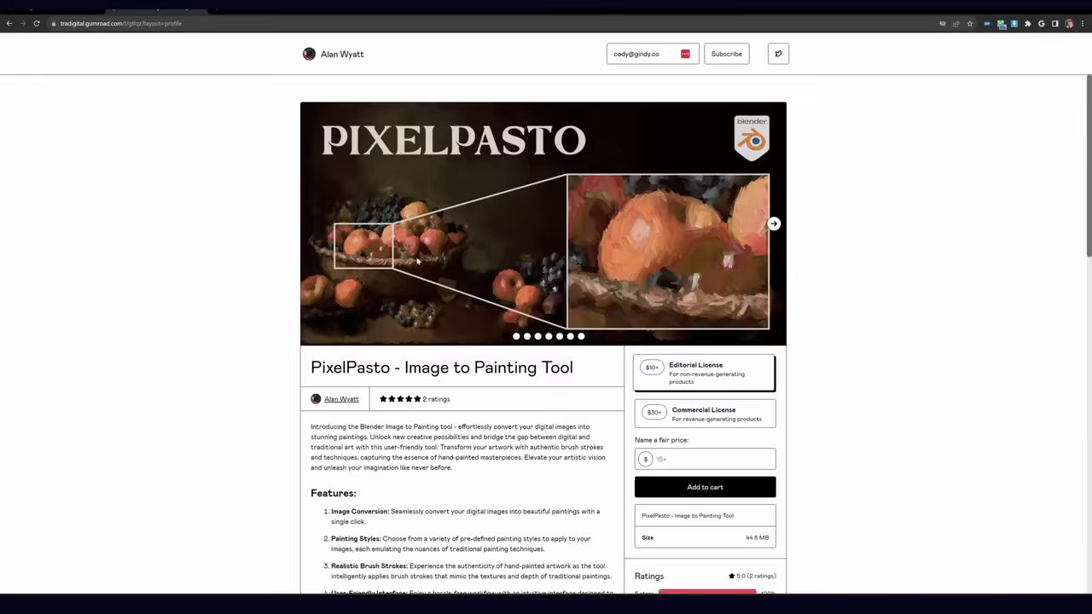
pyautogui.scroll(-5, 417, 260)
pyautogui.scroll(-2, 418, 260)
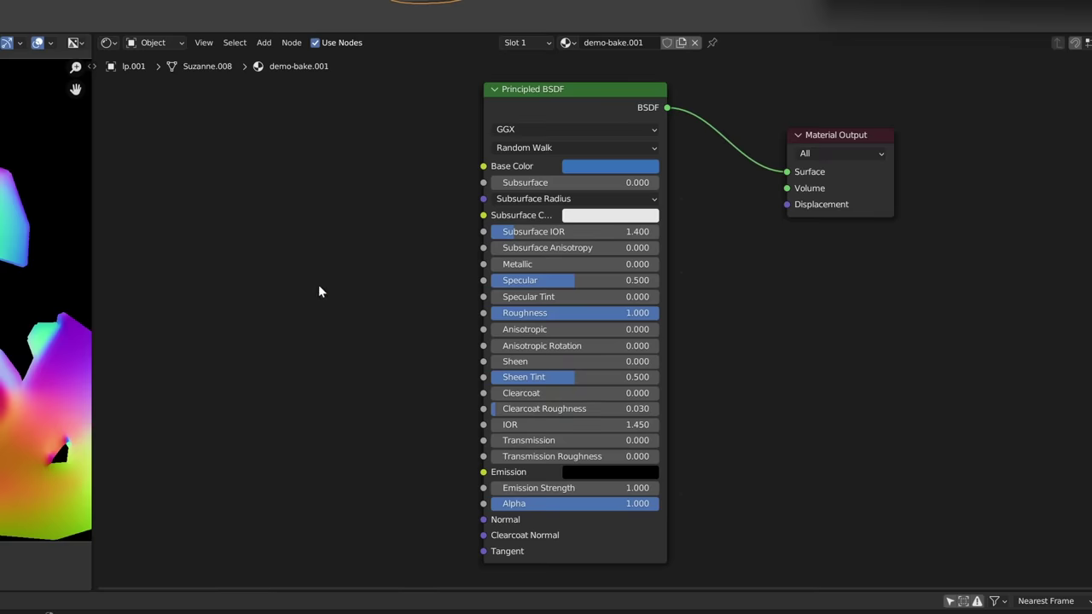
# Step: Paste an image node for the painted normal map and place it left of the shader
pyautogui.hotkey('ctrl', 'v')
pyautogui.moveTo(358, 298); pyautogui.dragTo(205, 294)
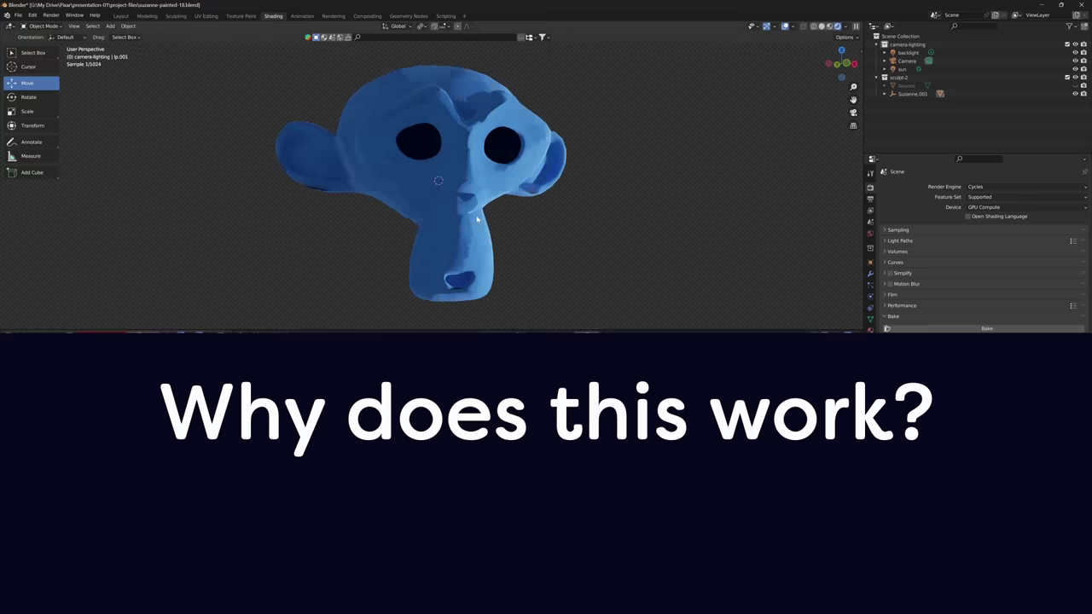
pyautogui.moveTo(476, 215); pyautogui.dragTo(376, 204, button='middle')
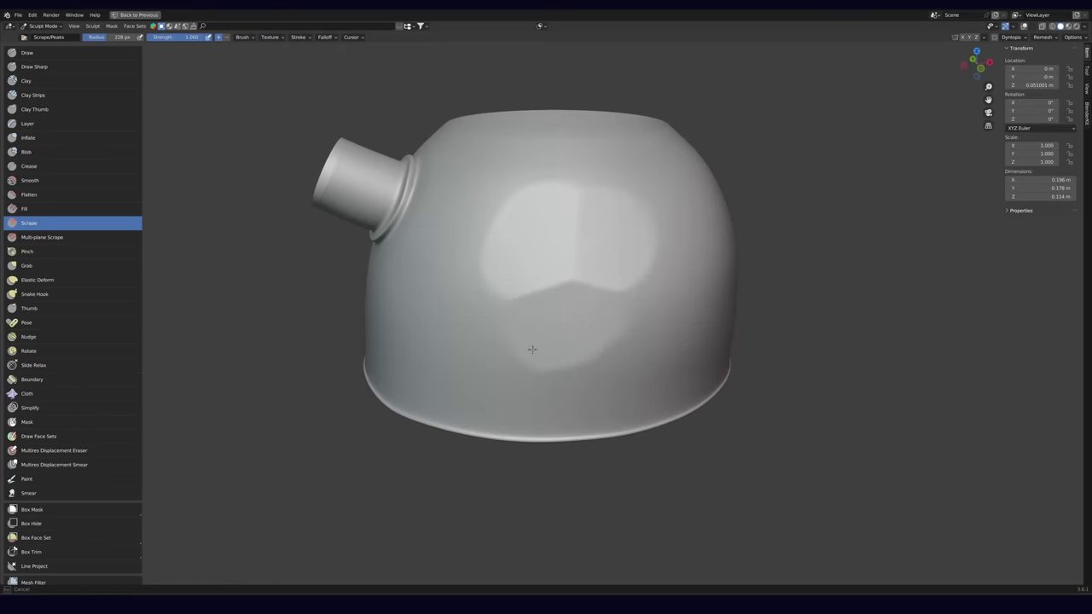
# Step: Orbit around the scraped kettle and rotate the Sun light to check its facets
pyautogui.moveTo(609, 320); pyautogui.dragTo(555, 334, button='middle')
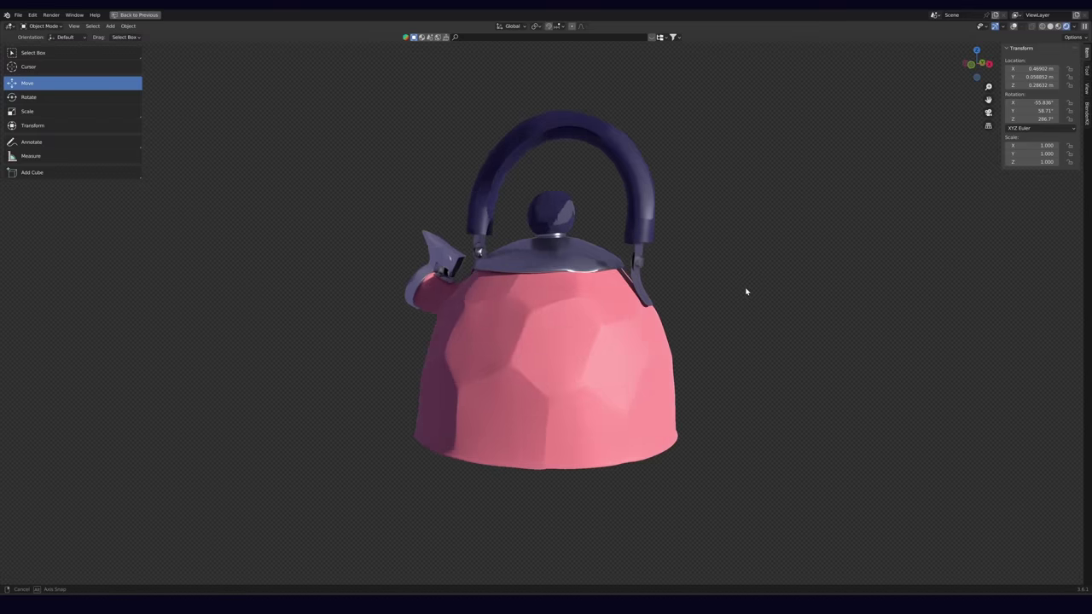
pyautogui.moveTo(746, 292); pyautogui.dragTo(770, 288, button='middle')
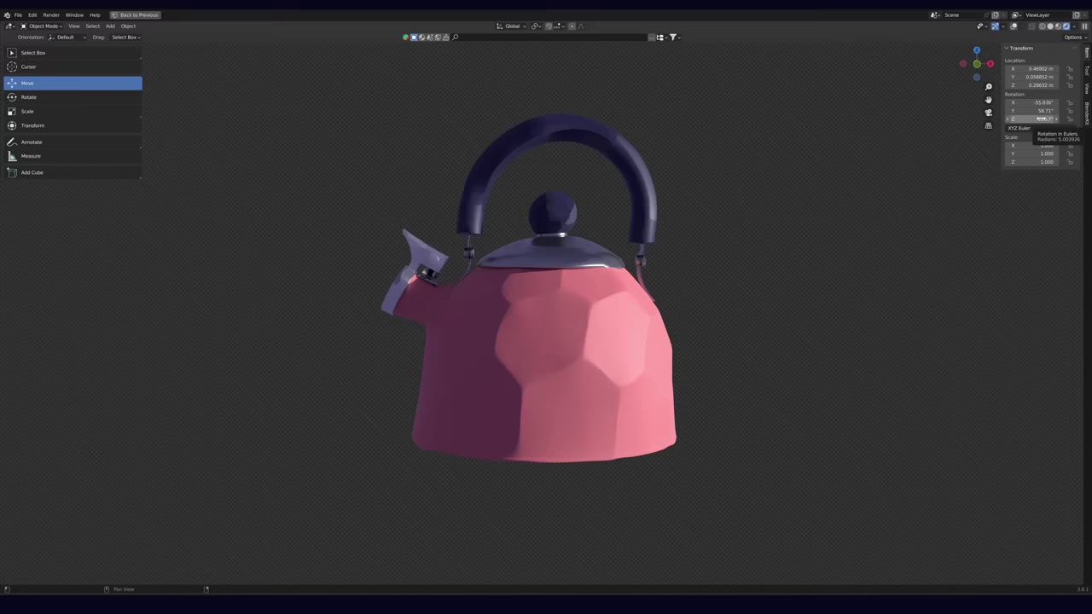
pyautogui.moveTo(1041, 119); pyautogui.dragTo(1040, 118)
# Step: Restore the full multi-panel layout, view the kettle lid and turn the sun to relight it
pyautogui.hotkey('ctrl', 'space')
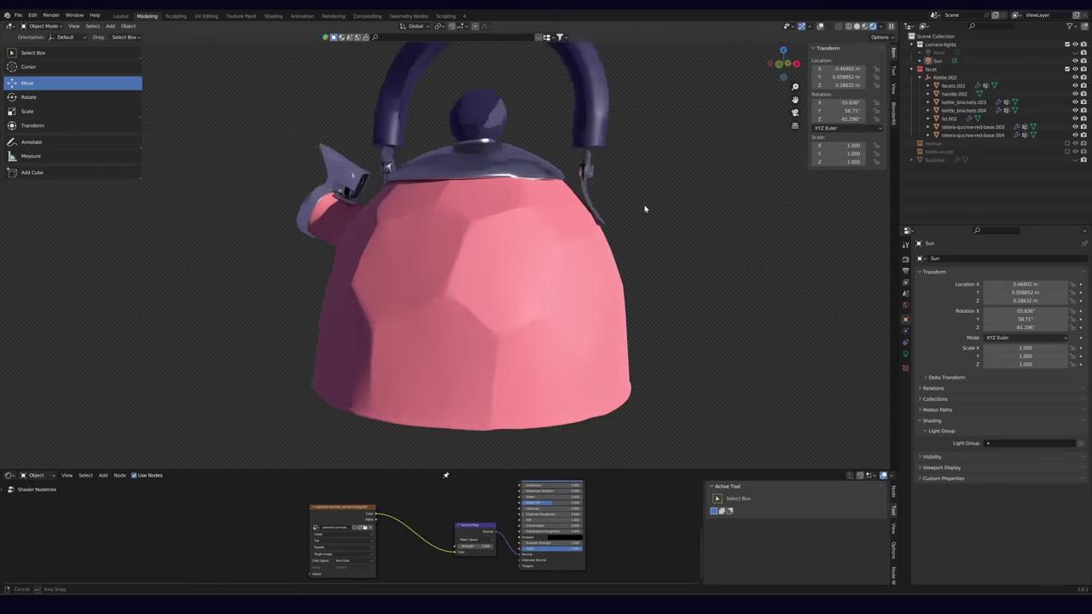
pyautogui.moveTo(645, 208)
pyautogui.mouseDown(button='middle')
pyautogui.moveTo(680, 207)
pyautogui.moveTo(659, 243)
pyautogui.moveTo(643, 241)
pyautogui.moveTo(623, 198)
pyautogui.moveTo(687, 202)
pyautogui.moveTo(653, 251)
pyautogui.moveTo(631, 244)
pyautogui.moveTo(637, 214)
pyautogui.mouseUp(button='middle')
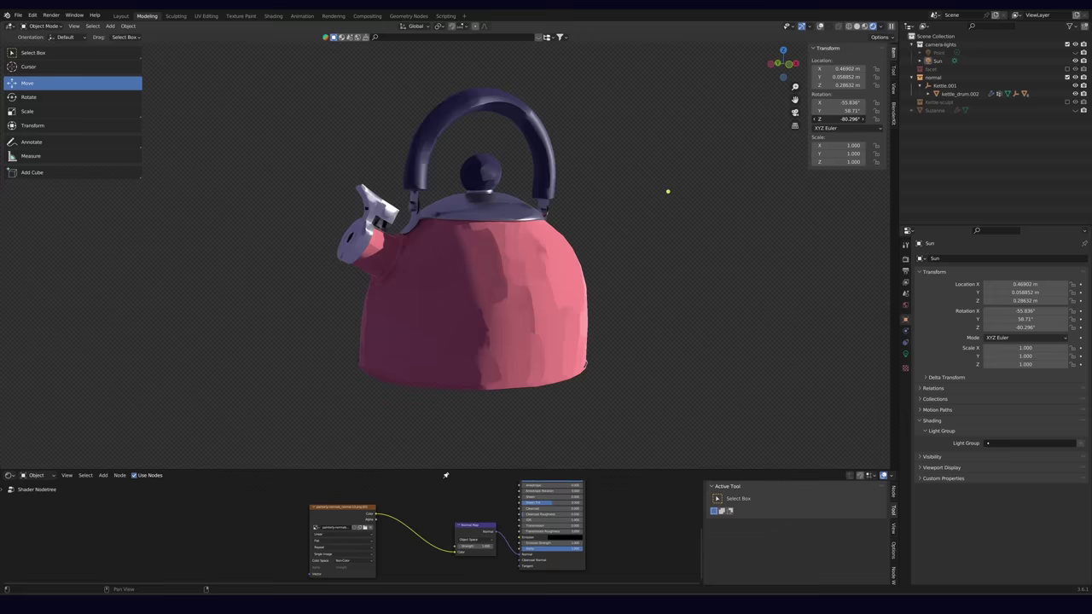
pyautogui.moveTo(668, 191)
pyautogui.mouseDown()
pyautogui.moveTo(752, 191)
pyautogui.moveTo(665, 192)
pyautogui.mouseUp()
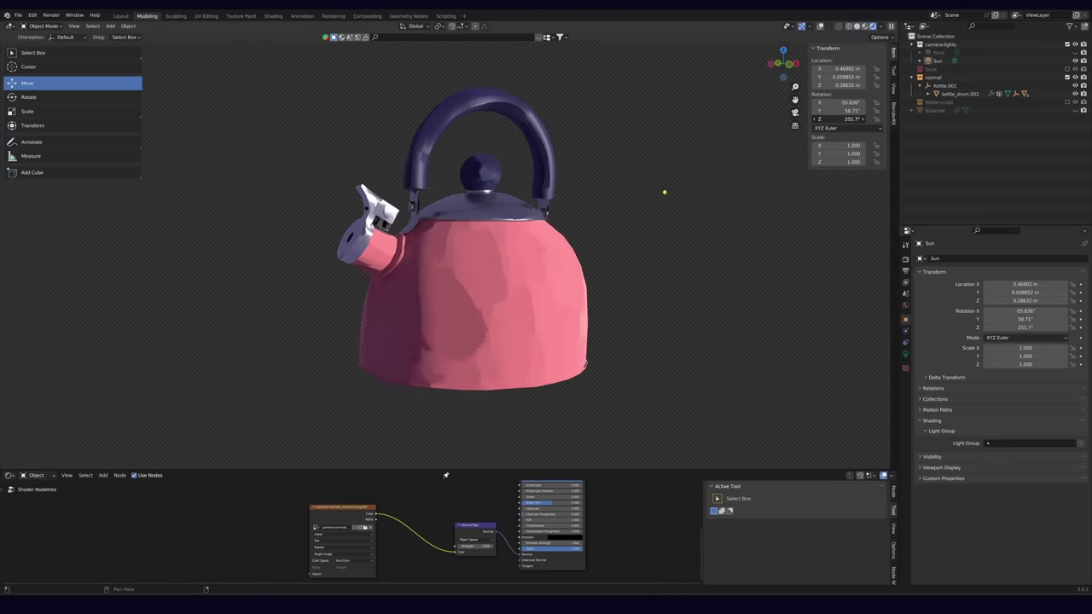
# Step: Orbit around the painted kettle and turn the sun slightly to bring out the brush-stroke shading
pyautogui.moveTo(627, 173); pyautogui.dragTo(603, 177, button='middle')
pyautogui.scroll(1, 602, 177)
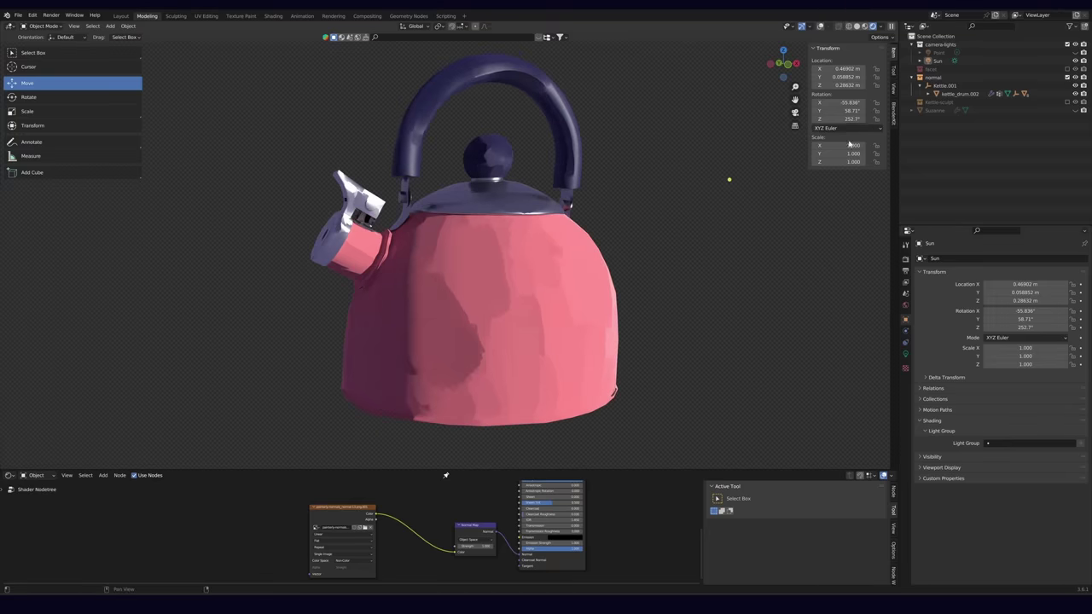
pyautogui.moveTo(849, 118); pyautogui.dragTo(832, 118)
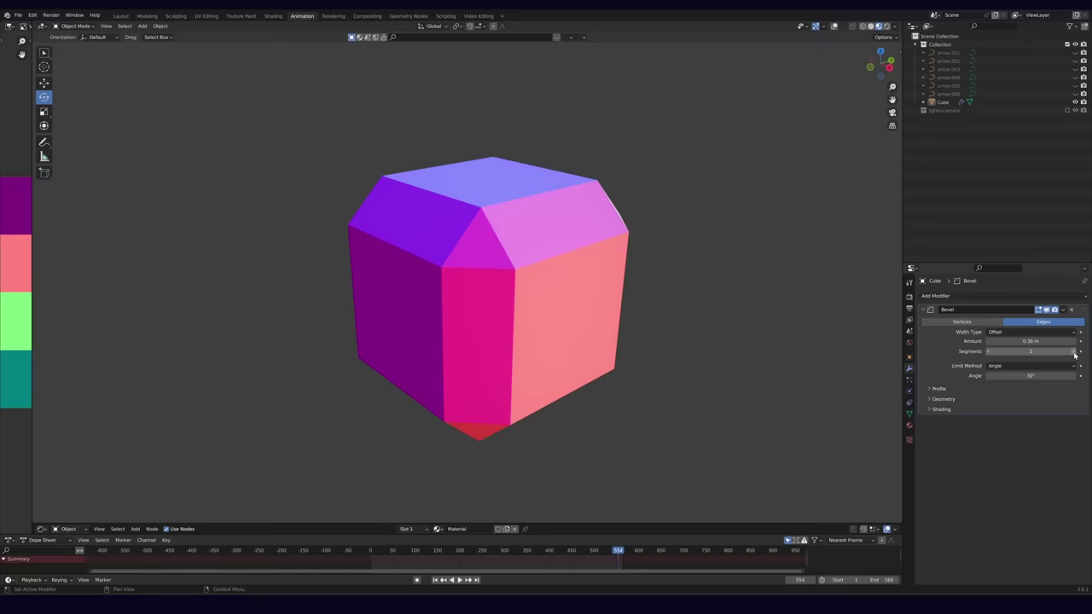
# Step: Give the cube's Bevel modifier 3 segments
pyautogui.click(1074, 353)
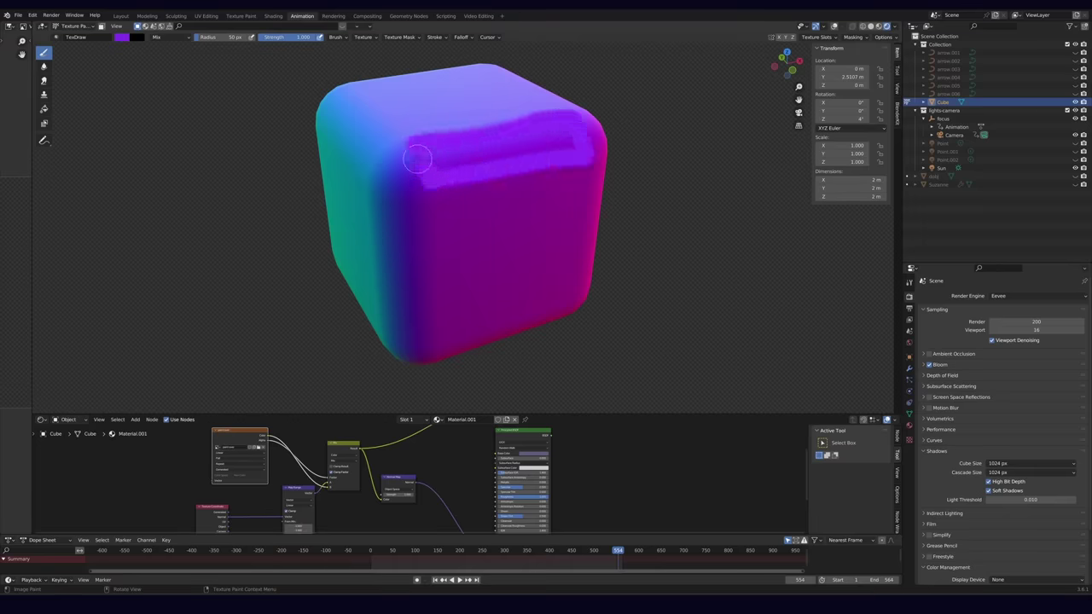
# Step: Orbit to view the left face of the painted cube
pyautogui.moveTo(453, 173); pyautogui.dragTo(414, 163, button='middle')
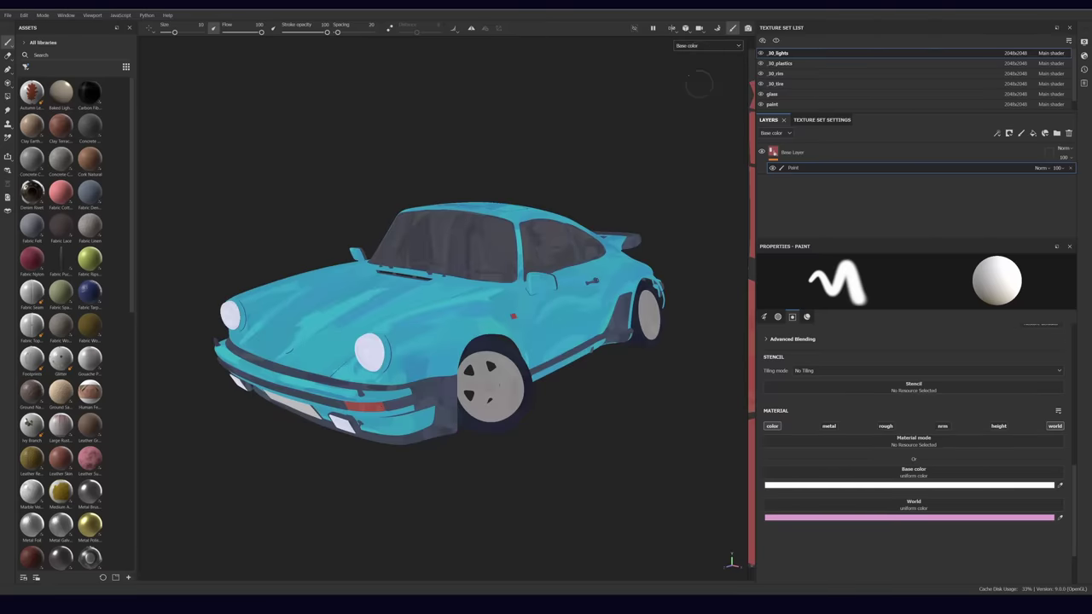
# Step: Preview the car's World normals, then add Color Jitter to Base color with Seed set to Random Per Stroke
pyautogui.click(705, 45)
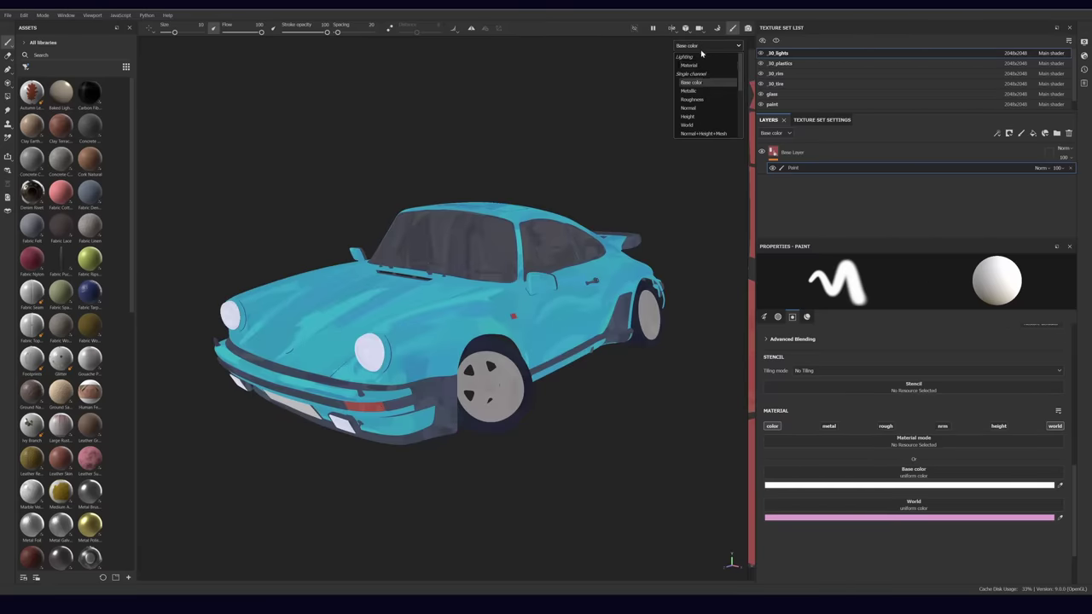
pyautogui.click(688, 125)
pyautogui.keyDown('alt'); pyautogui.moveTo(537, 193); pyautogui.dragTo(592, 183); pyautogui.keyUp('alt')
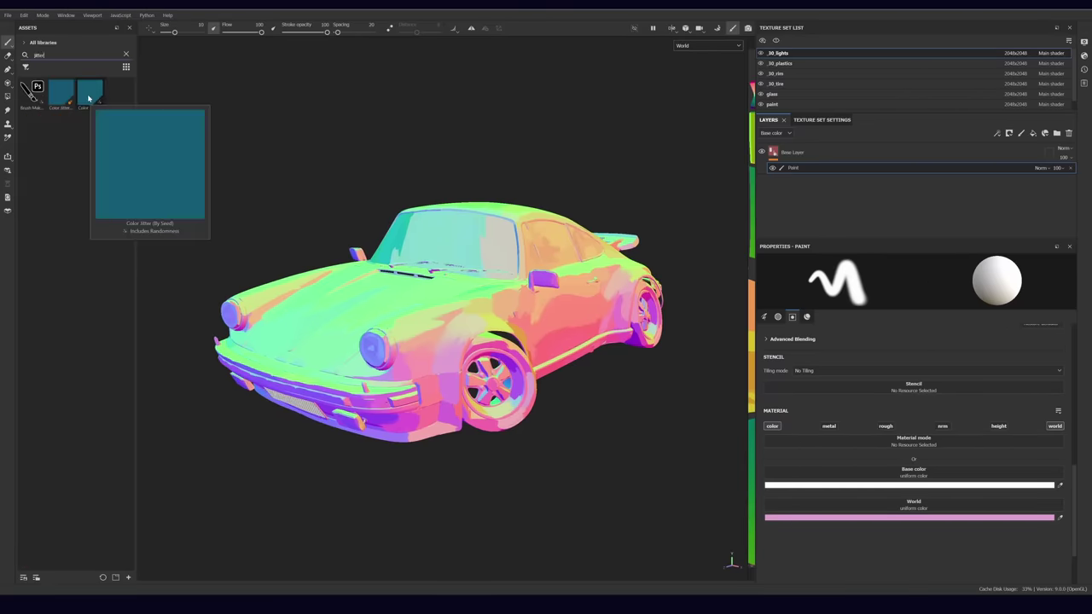
pyautogui.moveTo(89, 94); pyautogui.dragTo(907, 482)
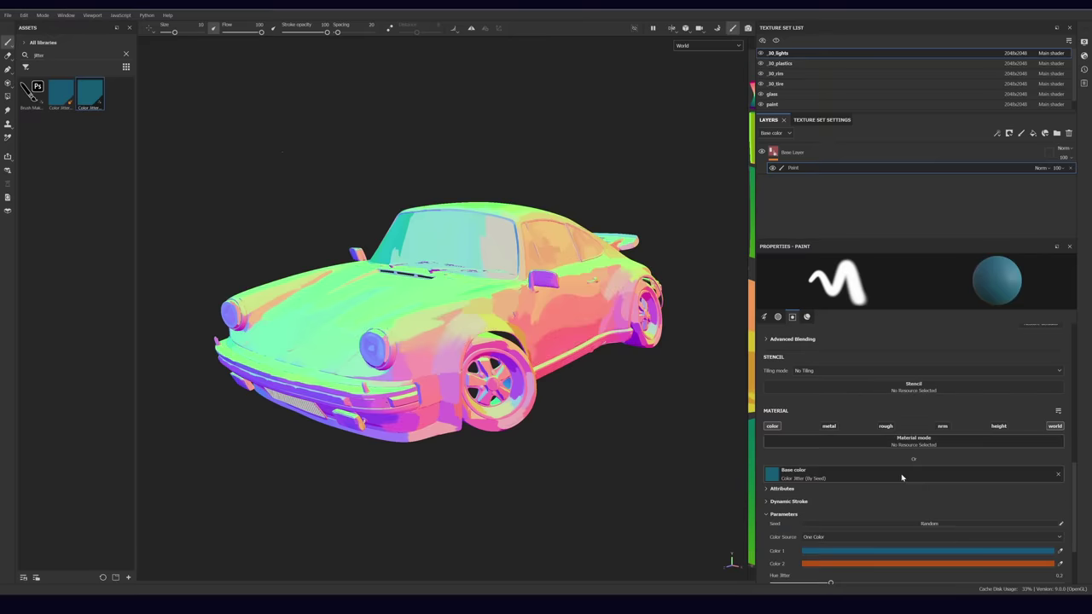
pyautogui.scroll(-2, 907, 477)
pyautogui.click(883, 436)
pyautogui.click(883, 456)
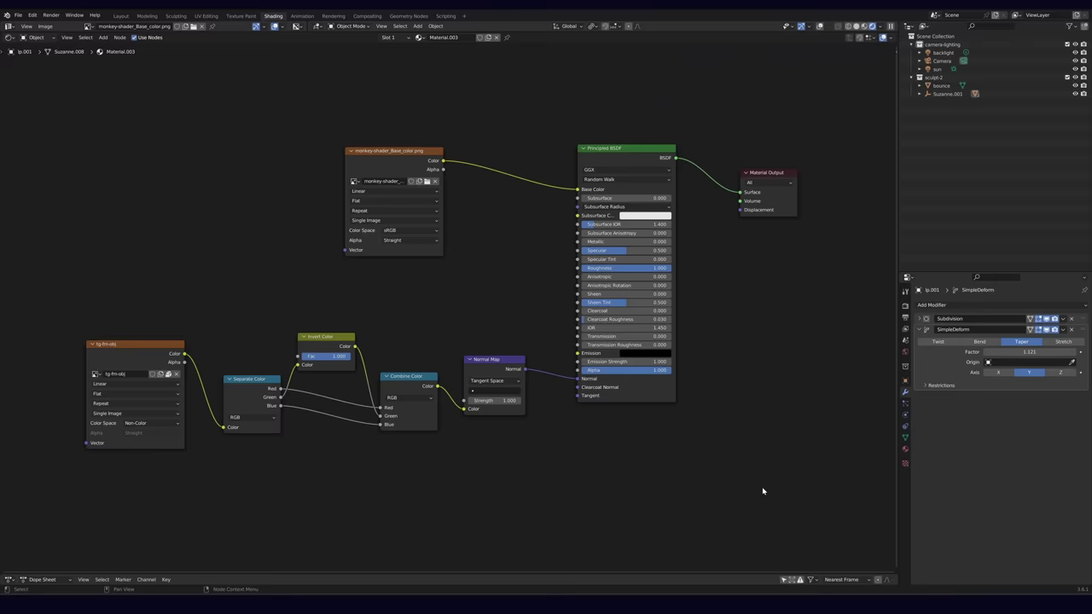
# Step: Nudge the Invert Color node slightly up and to the right
pyautogui.moveTo(354, 345)
pyautogui.mouseDown()
pyautogui.moveTo(360, 327)
pyautogui.moveTo(351, 343)
pyautogui.mouseUp()
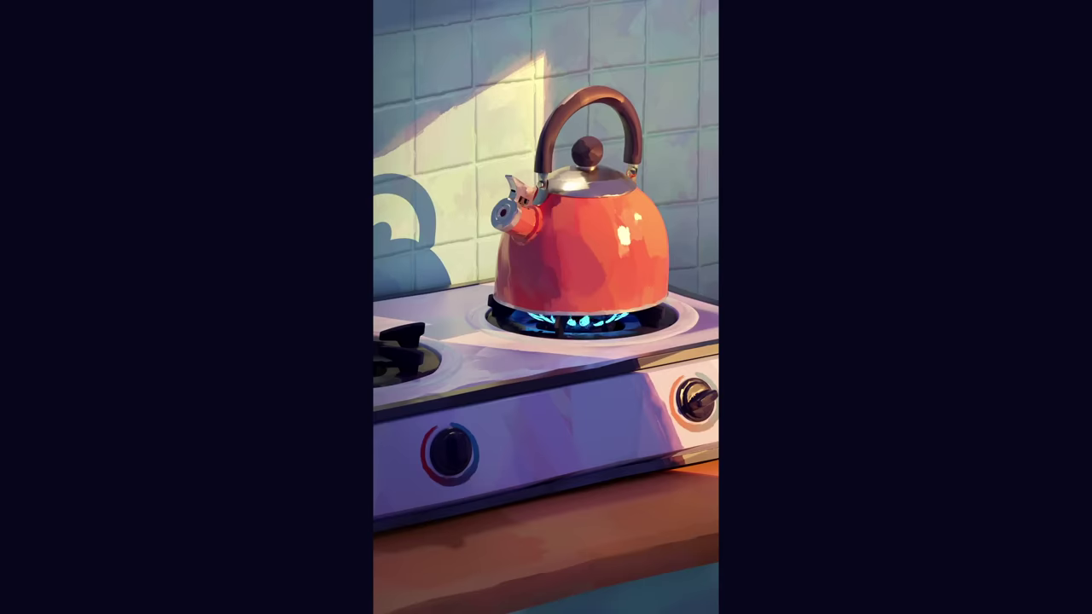